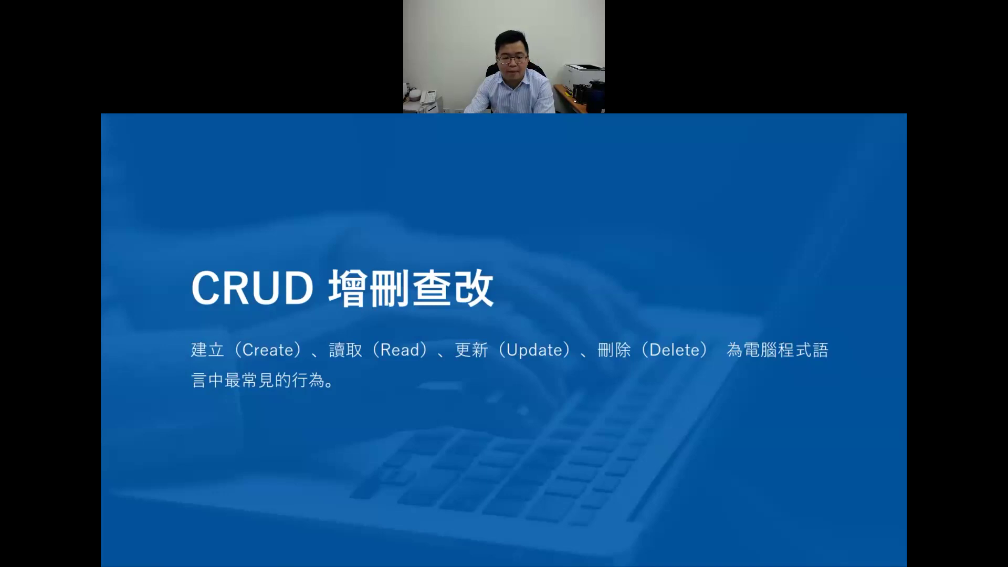
Step: Advance the slideshow to the slide on creating a database with DB Browser
{"action": "left_click", "coordinate": [525, 449]}
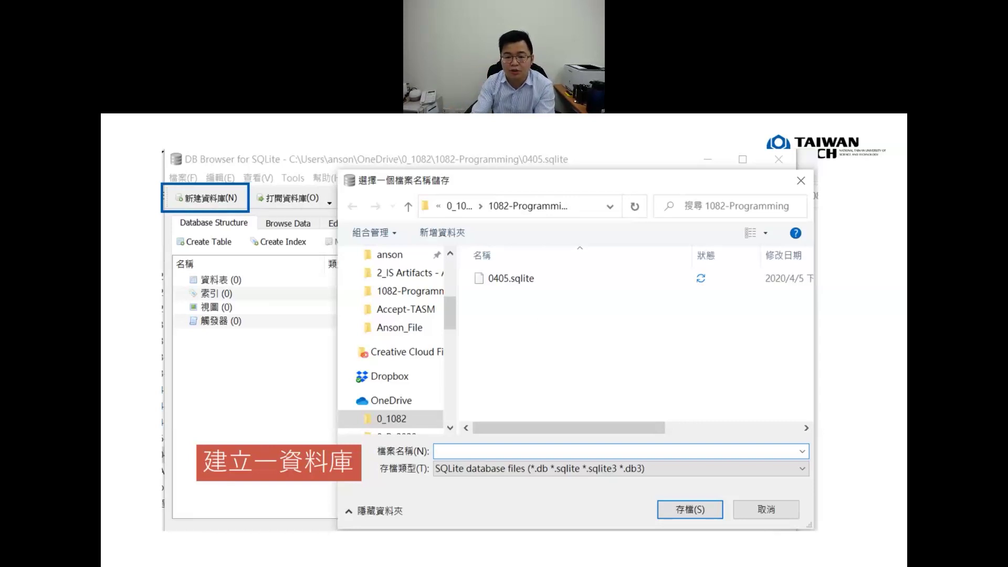
Step: Step through the table-creation and record-entry slides, then exit to editing view on slide 19
{"action": "left_click", "coordinate": [645, 338]}
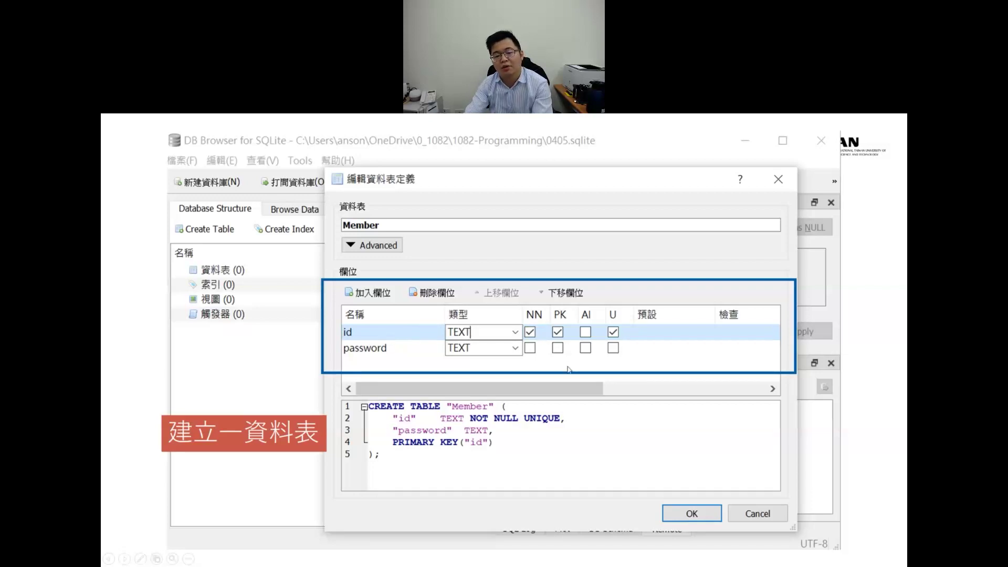
{"action": "key", "text": "Right"}
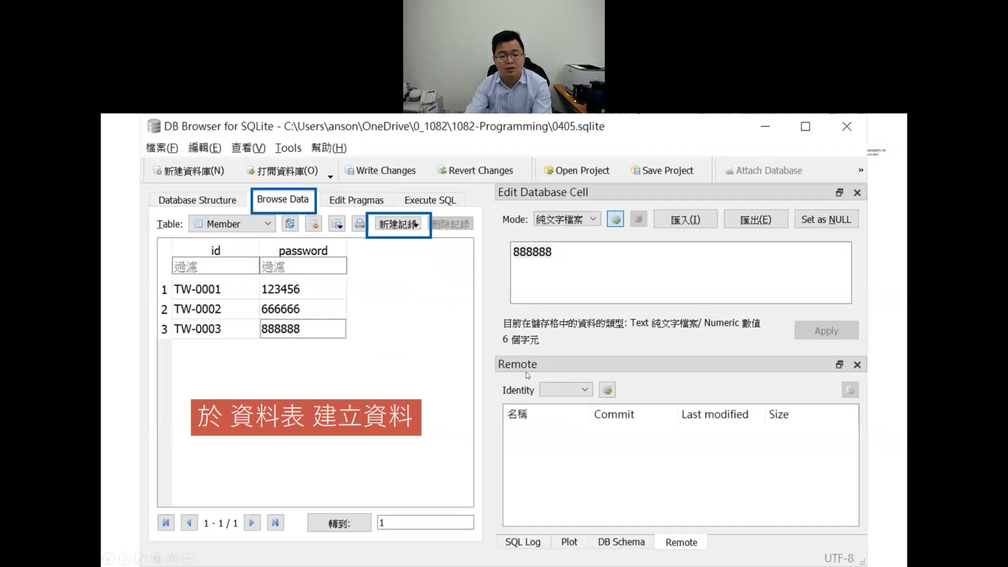
{"action": "key", "text": "Escape"}
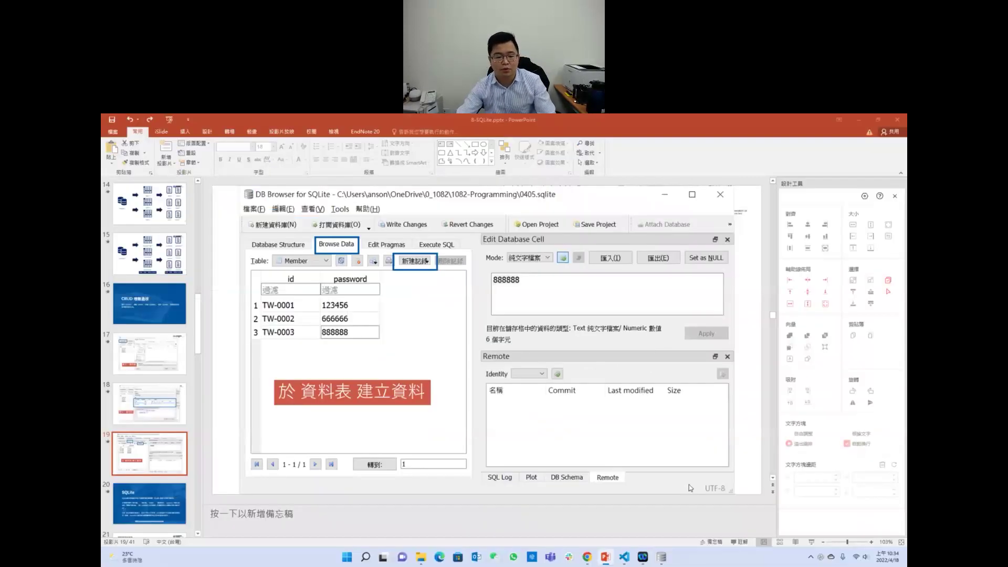
Step: Minimize PowerPoint, start a new database in DB Browser and move its save dialog aside
{"action": "left_click", "coordinate": [661, 557]}
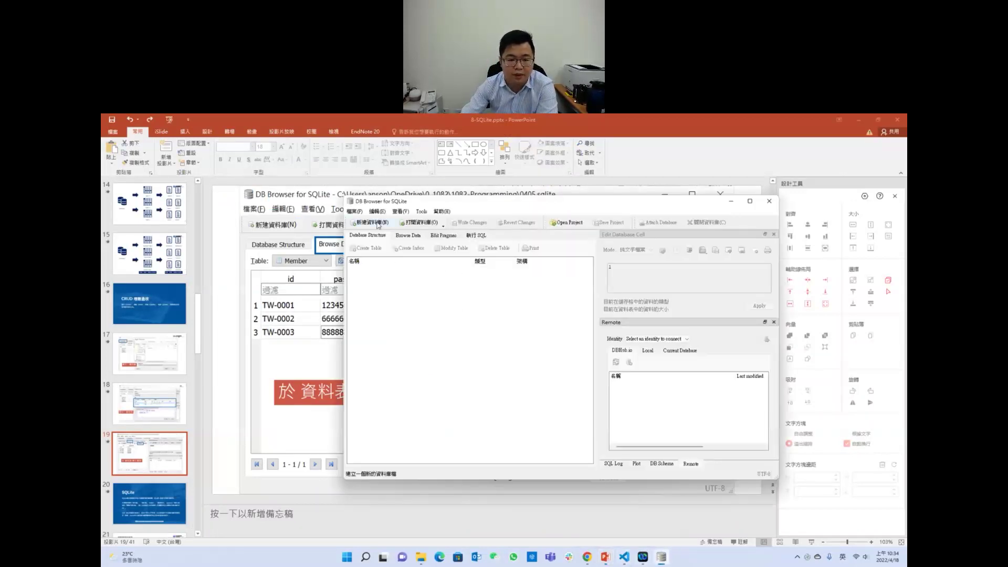
{"action": "left_click", "coordinate": [389, 223]}
{"action": "left_click", "coordinate": [736, 214]}
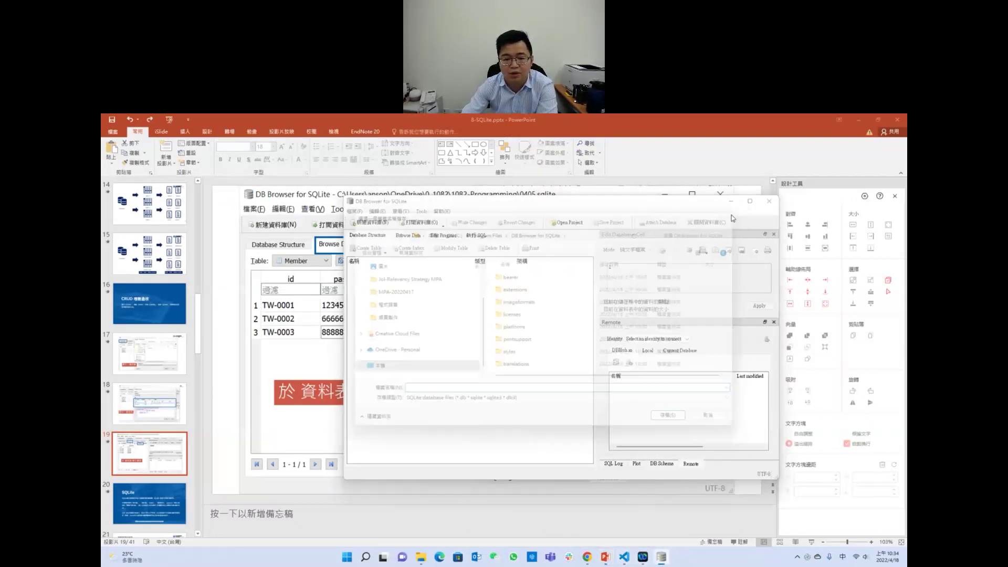
{"action": "left_click", "coordinate": [862, 118]}
{"action": "left_click", "coordinate": [371, 222]}
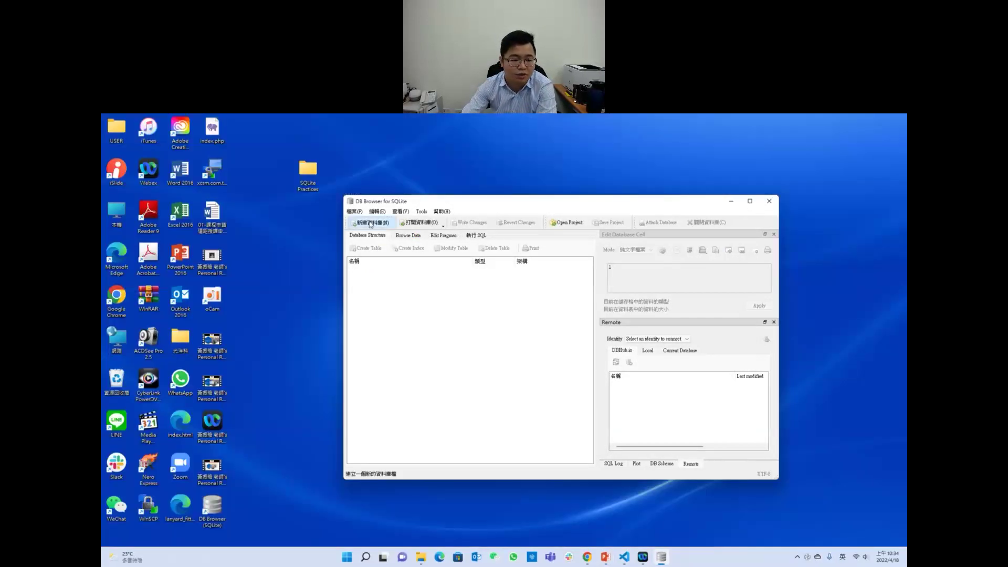
{"action": "left_click_drag", "start_coordinate": [472, 220], "coordinate": [338, 287]}
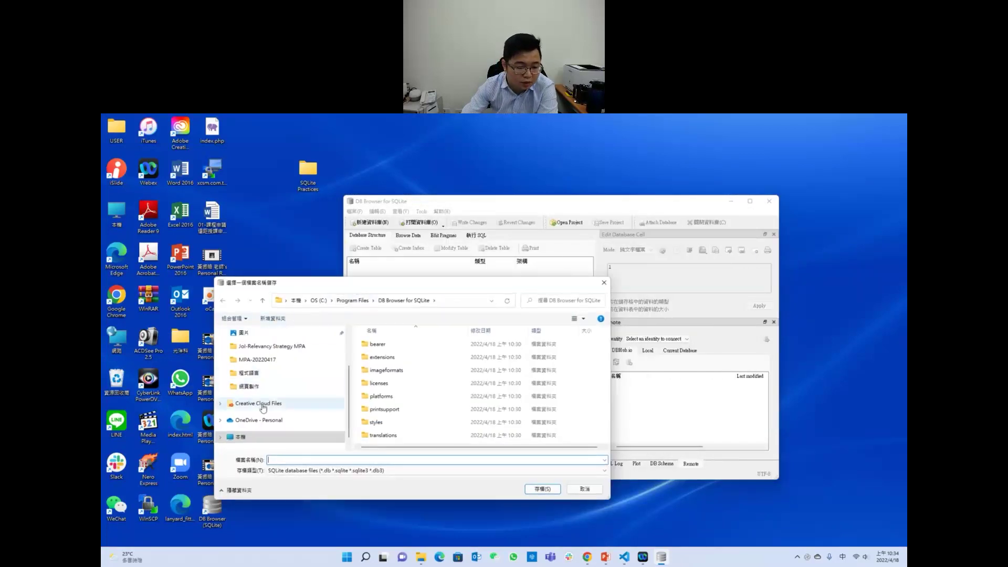
Step: Save the new database as 'practices' in the Desktop's SQLite Practices folder
{"action": "scroll", "coordinate": [262, 410], "scroll_direction": "up", "scroll_amount": 2}
{"action": "left_click", "coordinate": [260, 348]}
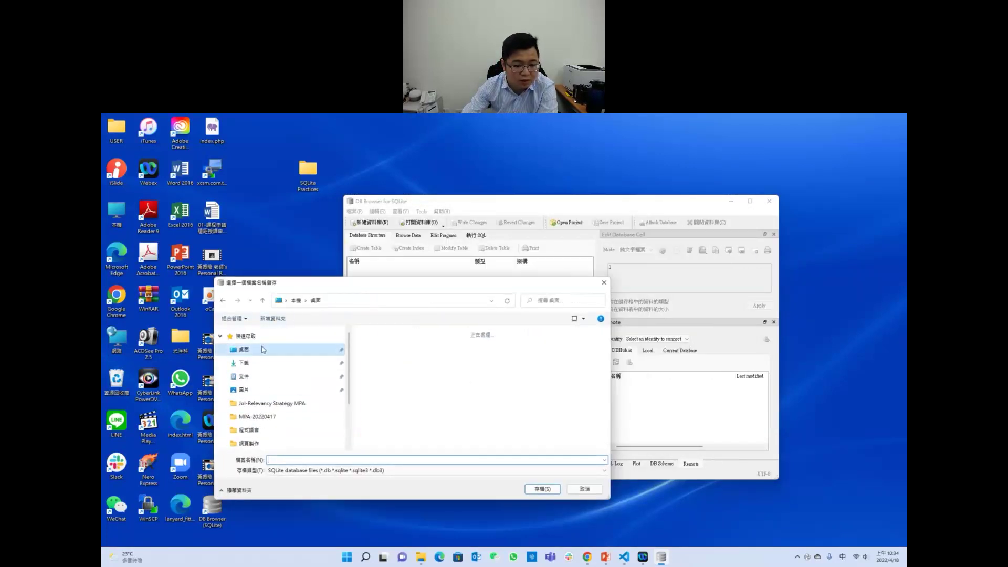
{"action": "left_click", "coordinate": [386, 360]}
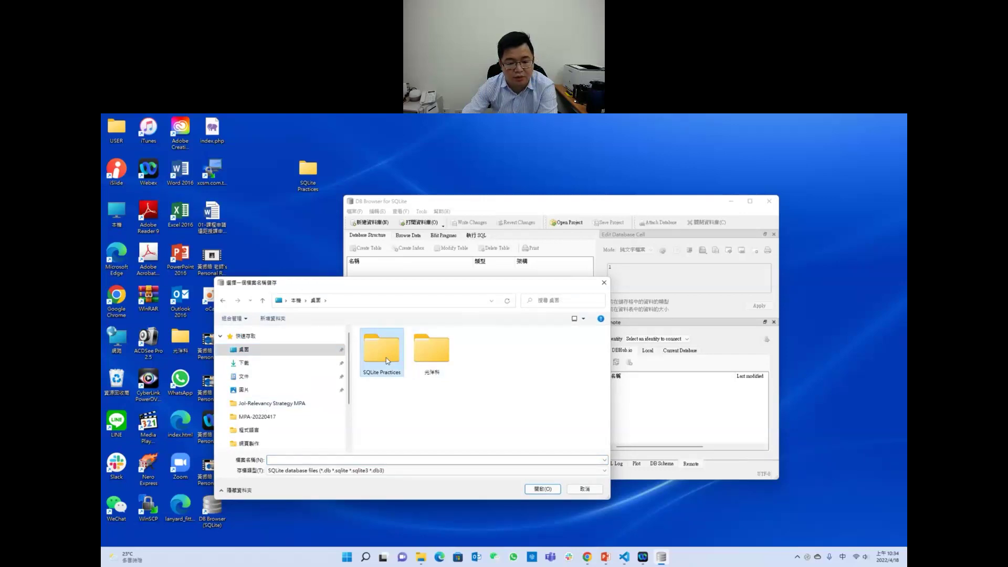
{"action": "double_click", "coordinate": [386, 358]}
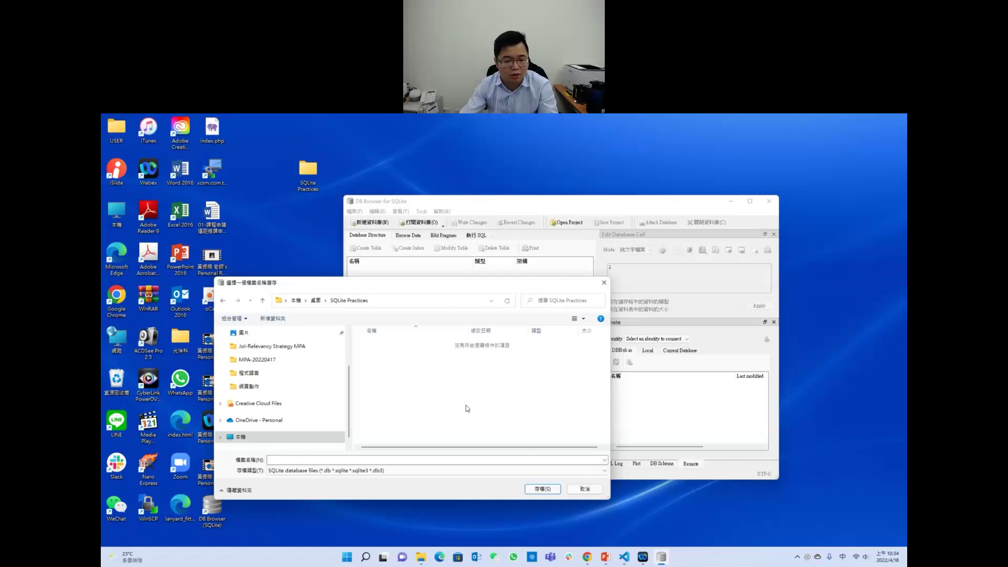
{"action": "left_click", "coordinate": [386, 461]}
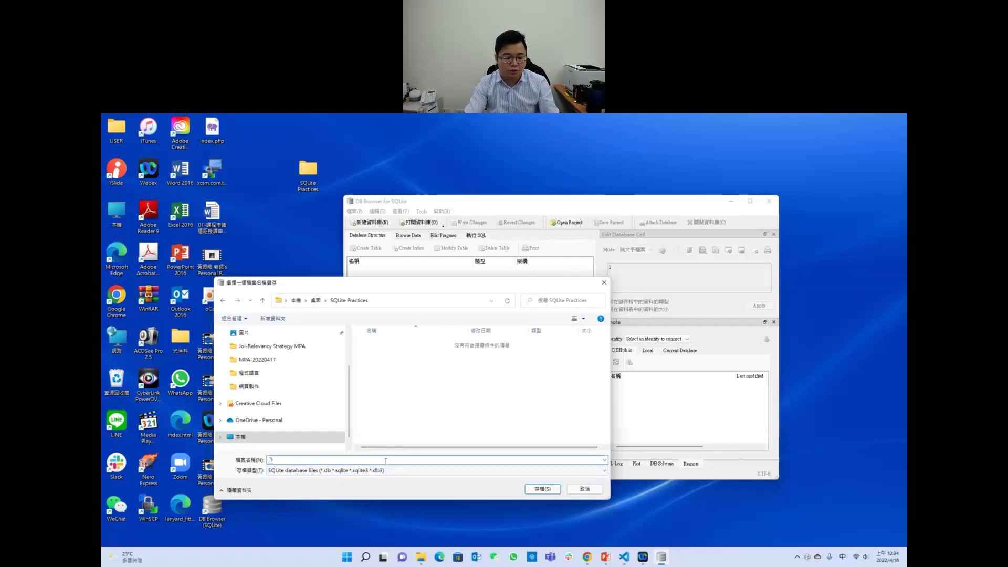
{"action": "key", "text": "shift"}
{"action": "type", "text": "pra"}
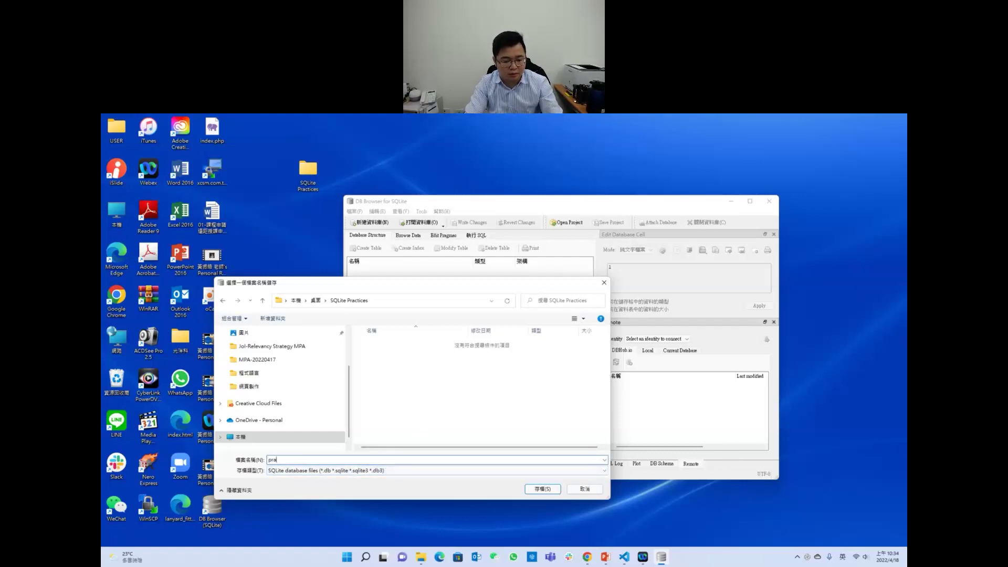
{"action": "type", "text": "ctices"}
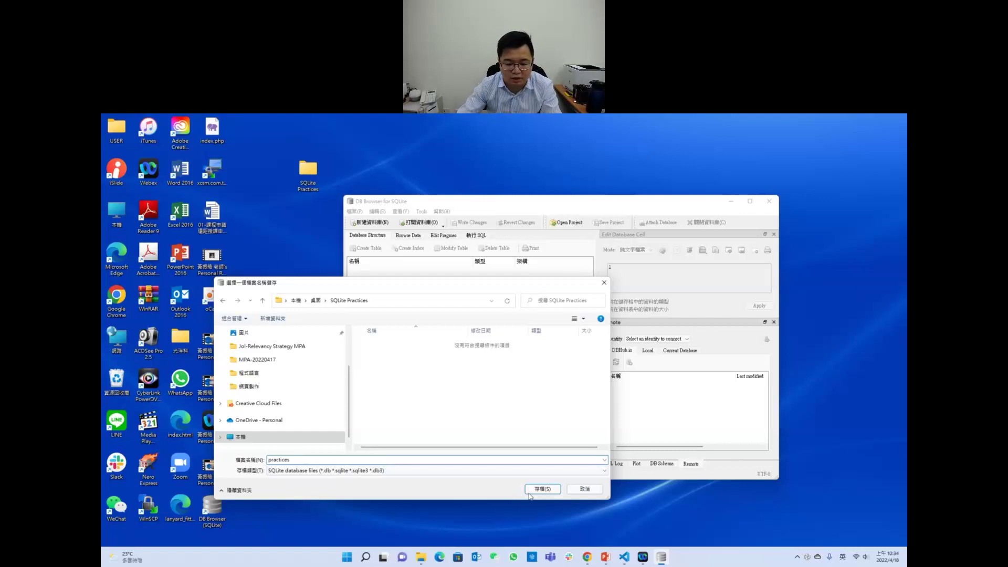
{"action": "left_click", "coordinate": [546, 490]}
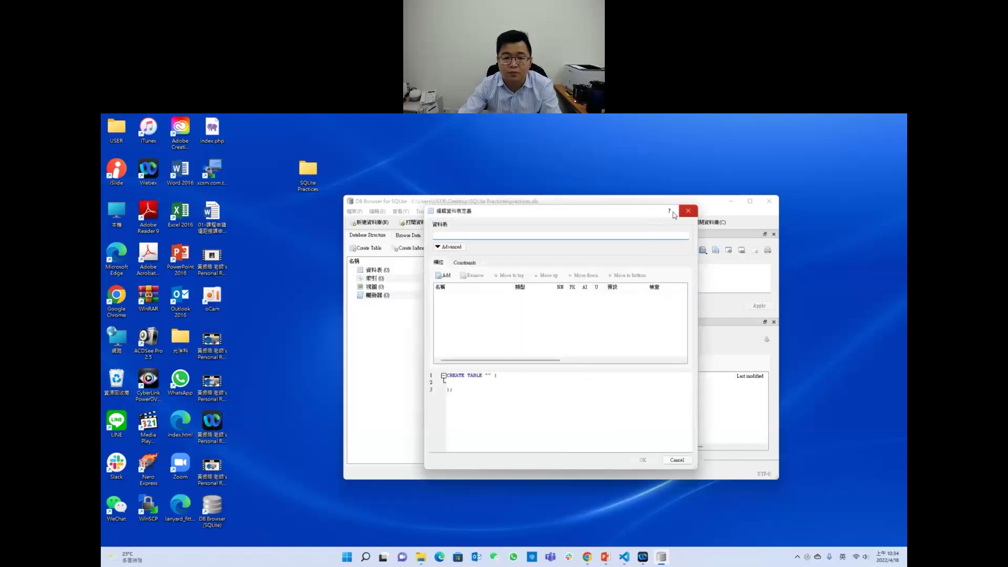
Step: Enter 'member' as the table name after checking the reference slide
{"action": "left_click_drag", "start_coordinate": [639, 213], "coordinate": [686, 247]}
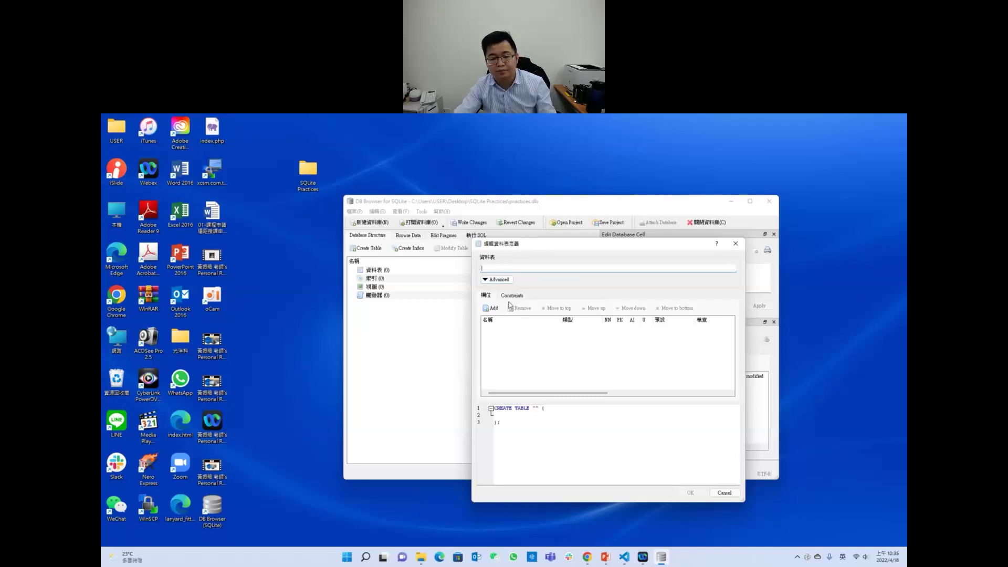
{"action": "key", "text": "alt+Tab"}
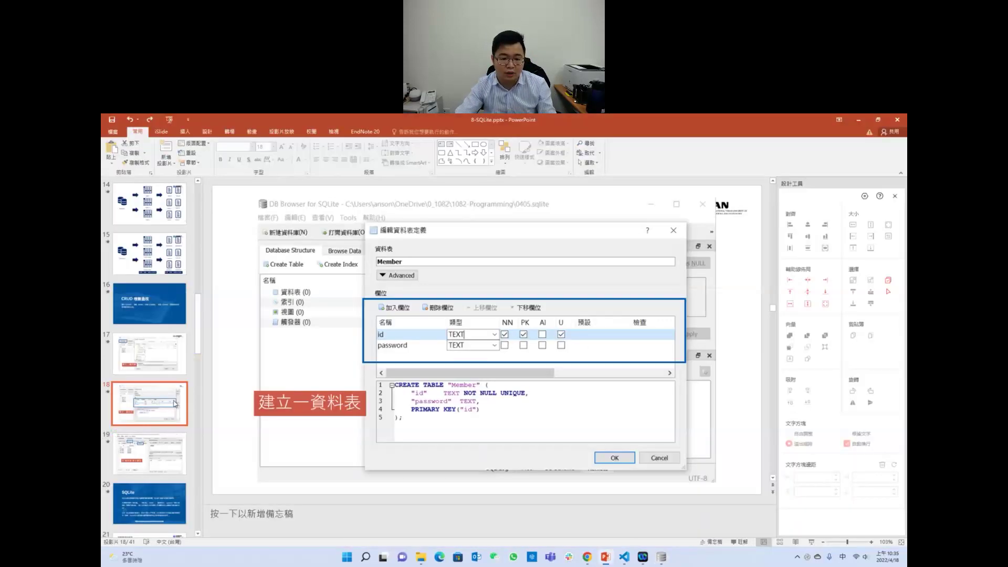
{"action": "key", "text": "alt+Tab"}
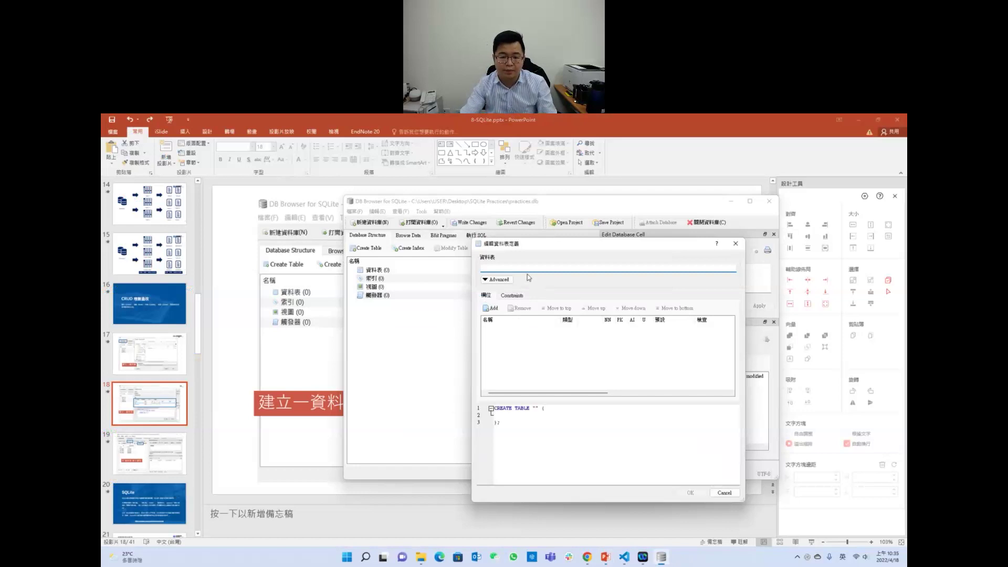
{"action": "type", "text": "member"}
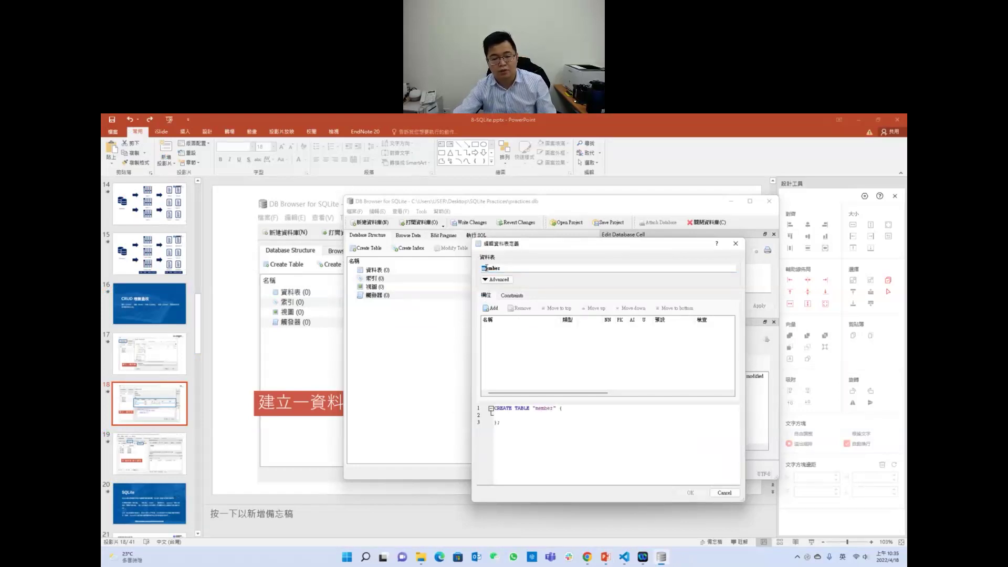
Step: Add four fields to the member table: id, name, sex and phone
{"action": "left_click", "coordinate": [493, 308]}
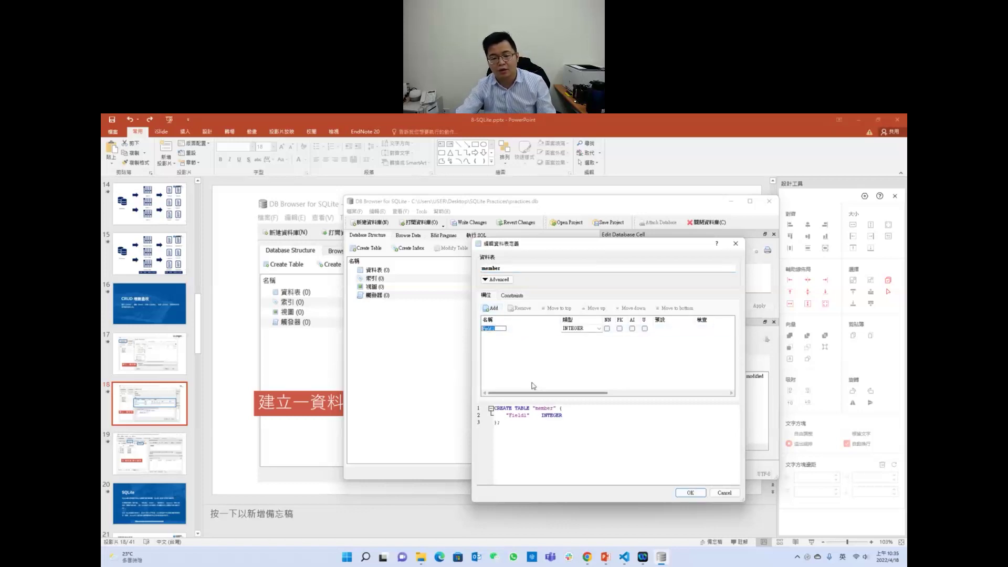
{"action": "type", "text": "id"}
{"action": "key", "text": "Return"}
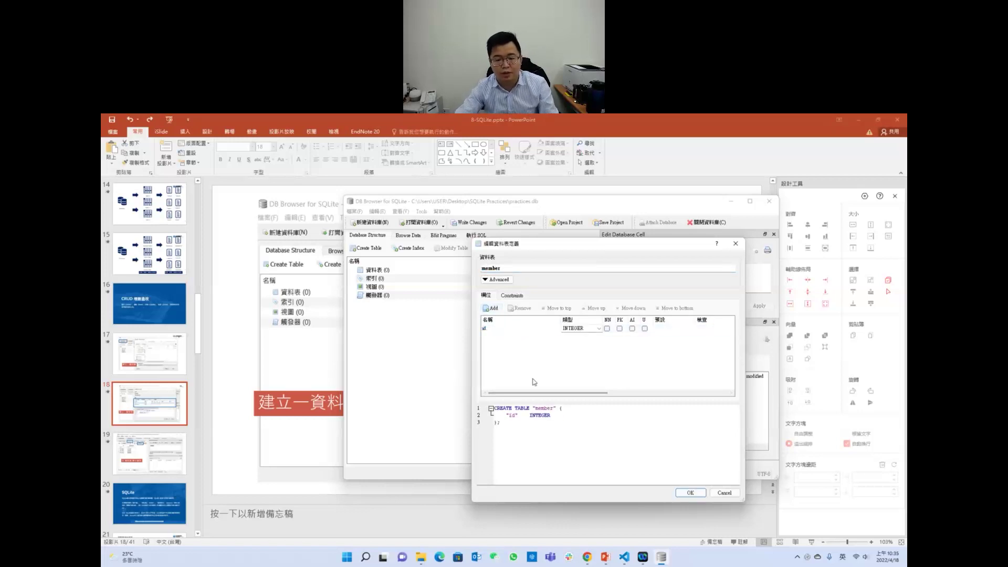
{"action": "left_click", "coordinate": [492, 308]}
{"action": "type", "text": "name"}
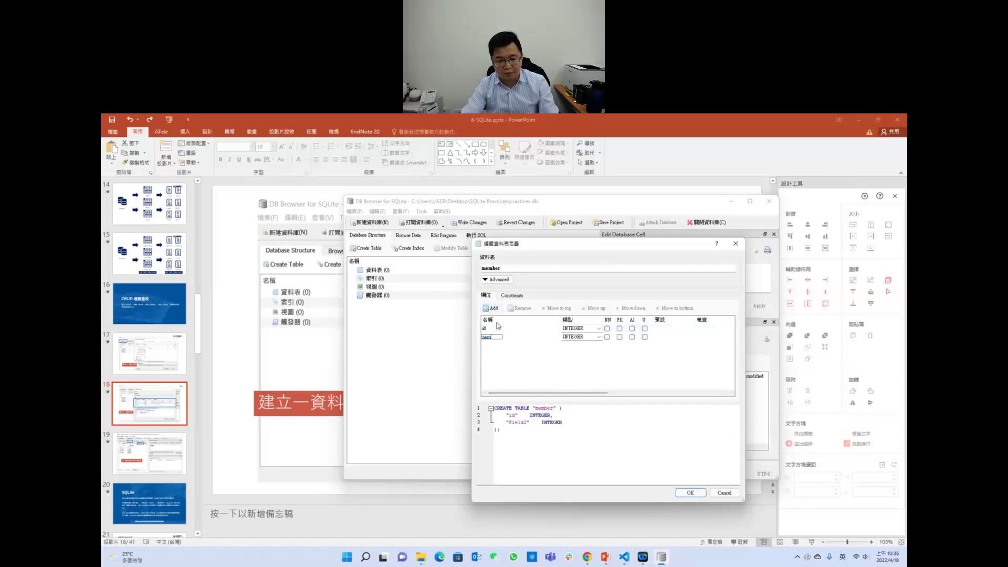
{"action": "key", "text": "Return"}
{"action": "left_click", "coordinate": [494, 310]}
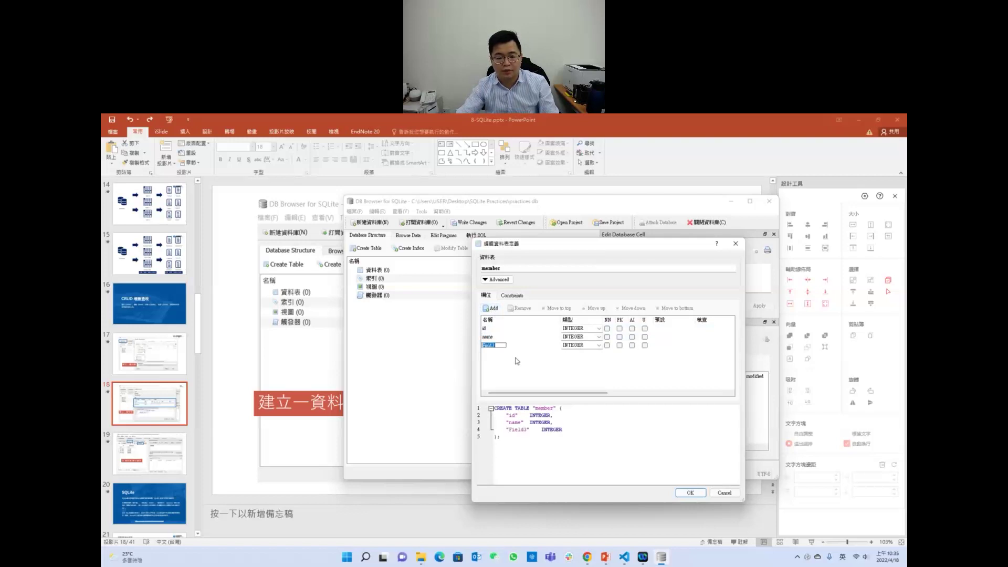
{"action": "type", "text": "sex"}
{"action": "key", "text": "Return"}
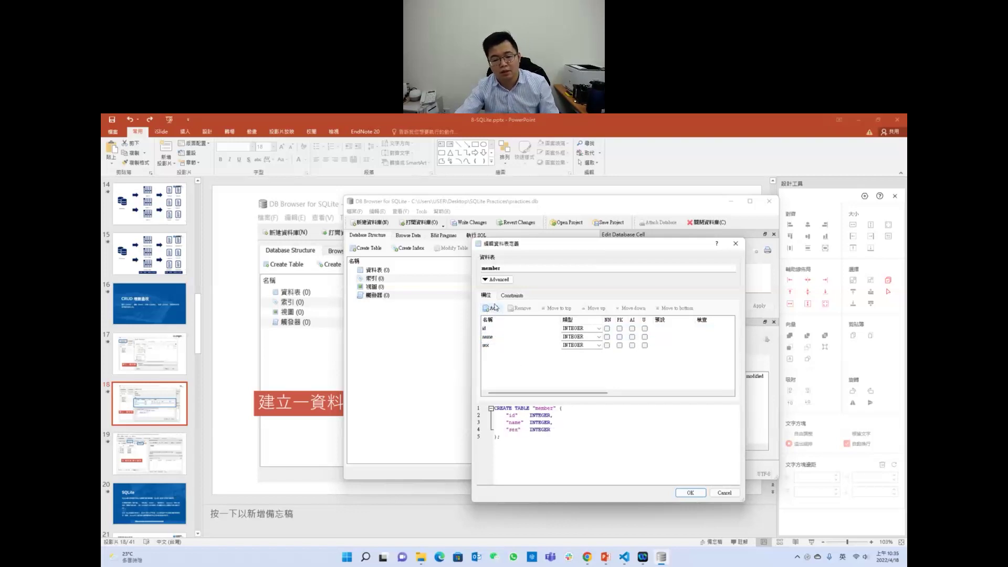
{"action": "left_click", "coordinate": [494, 308]}
{"action": "type", "text": "phon"}
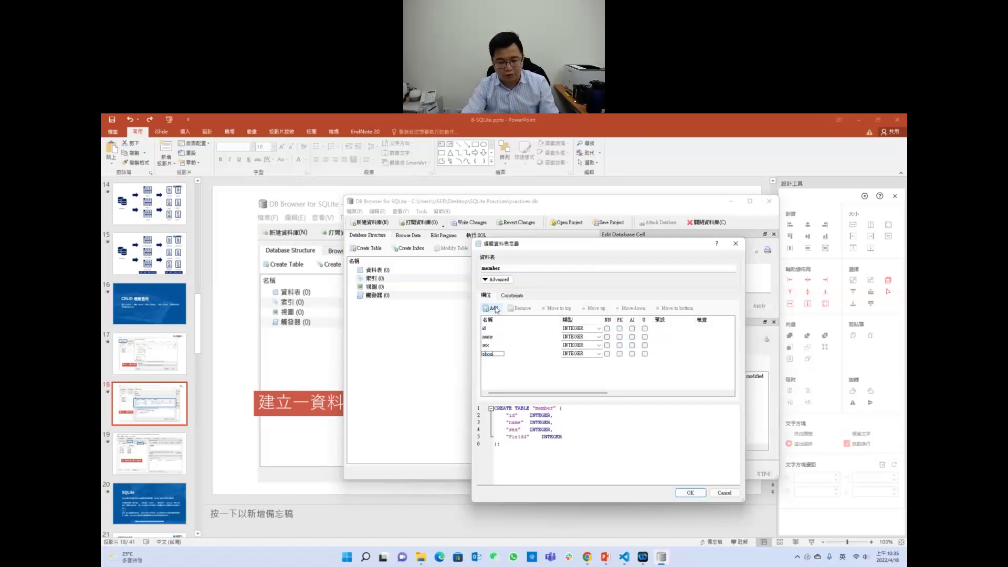
{"action": "type", "text": "e"}
{"action": "key", "text": "Return"}
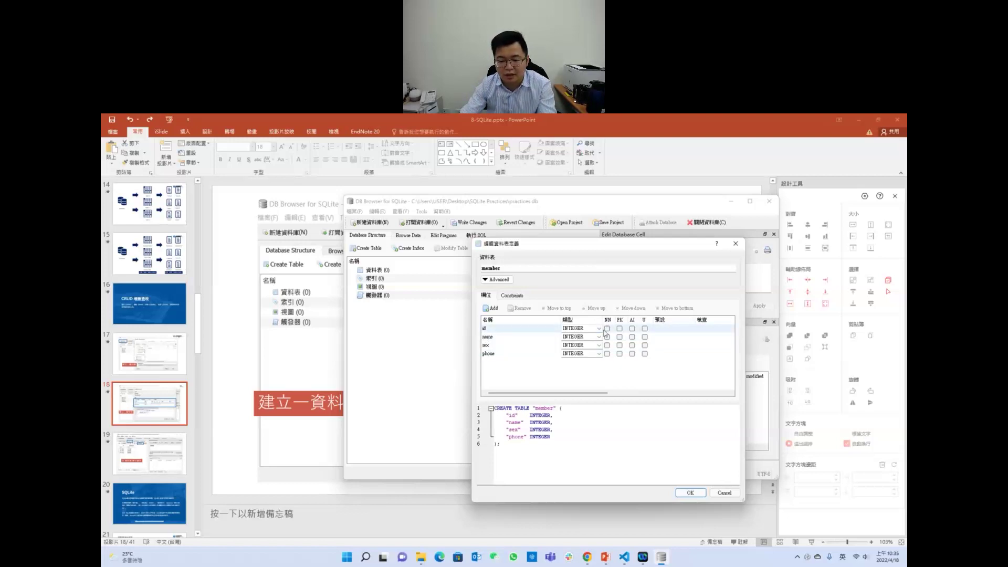
Step: Keep id as INTEGER, widen the NN column and move the table editor up-left
{"action": "left_click", "coordinate": [598, 328]}
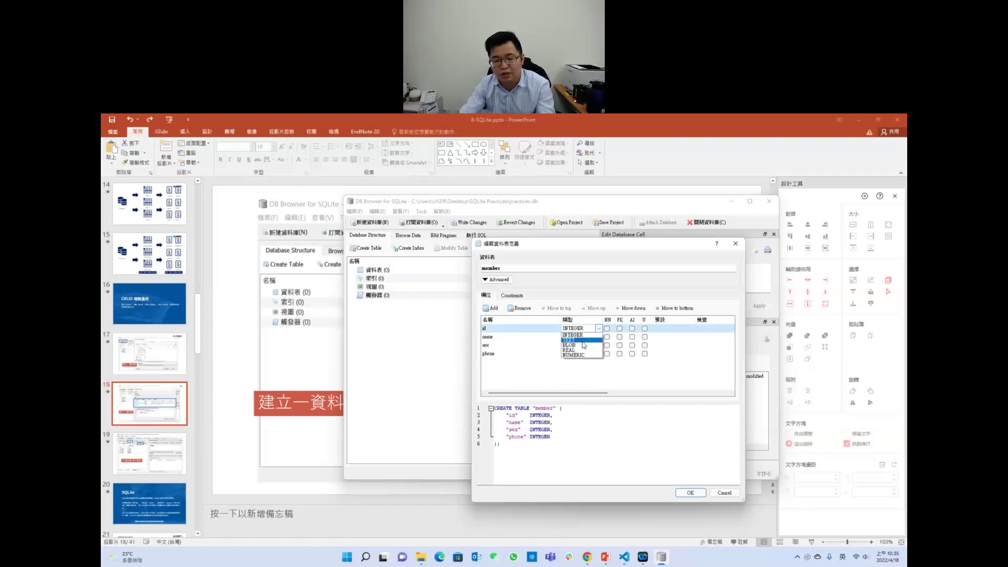
{"action": "left_click", "coordinate": [596, 335]}
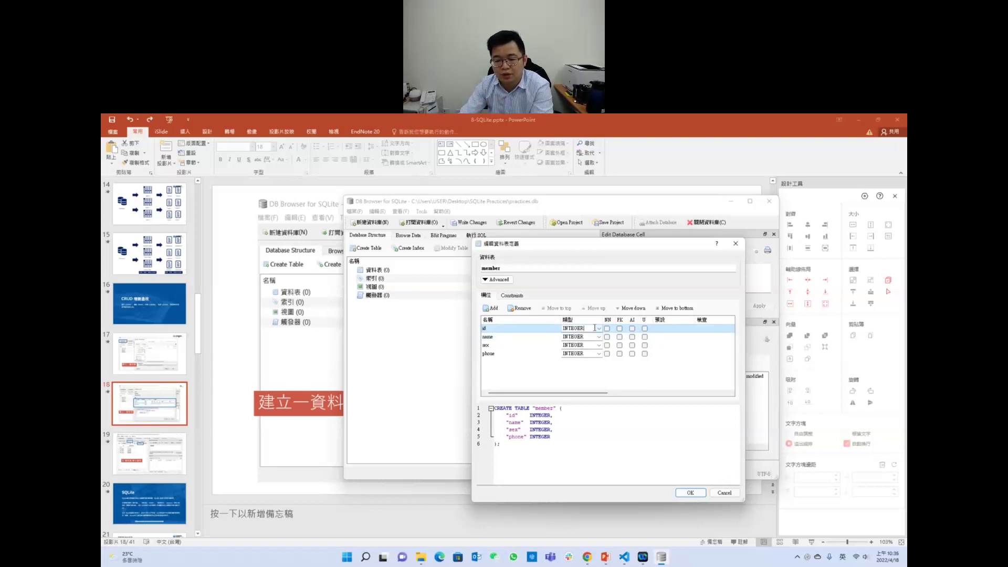
{"action": "left_click_drag", "start_coordinate": [615, 317], "coordinate": [618, 317]}
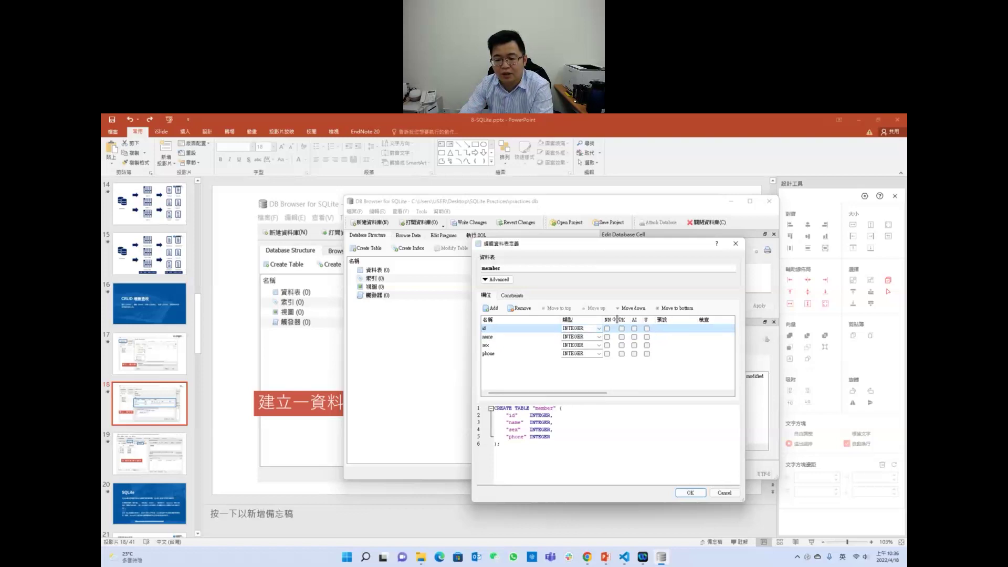
{"action": "left_click_drag", "start_coordinate": [646, 244], "coordinate": [570, 215]}
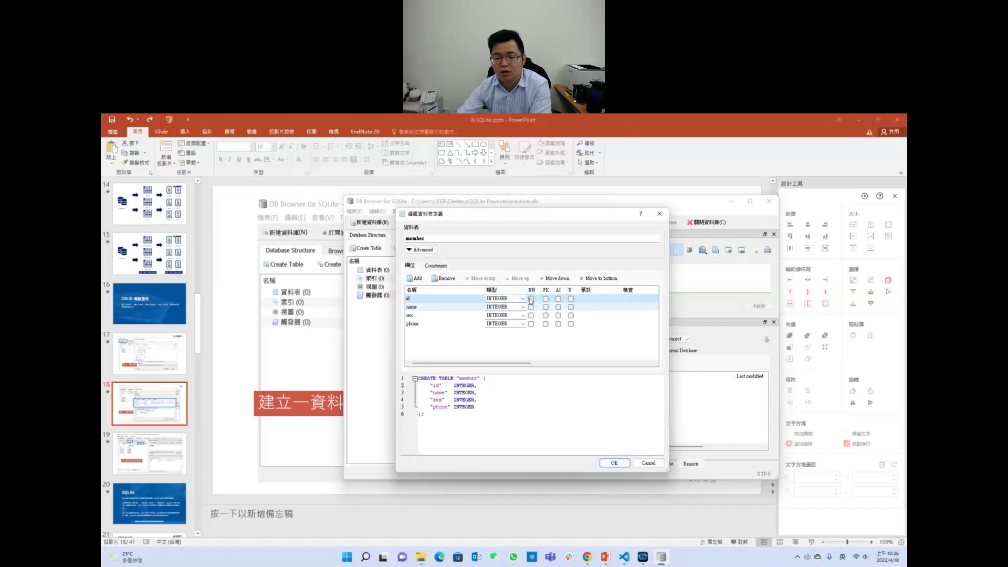
Step: Mark the id column as NOT NULL
{"action": "left_click", "coordinate": [530, 299]}
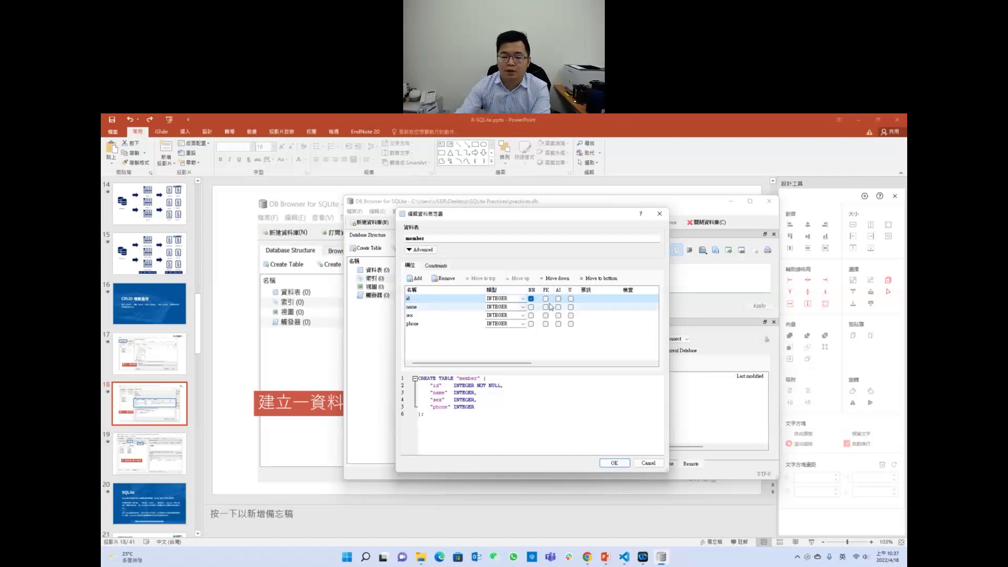
Step: Make id the primary key and also unique
{"action": "left_click", "coordinate": [546, 298]}
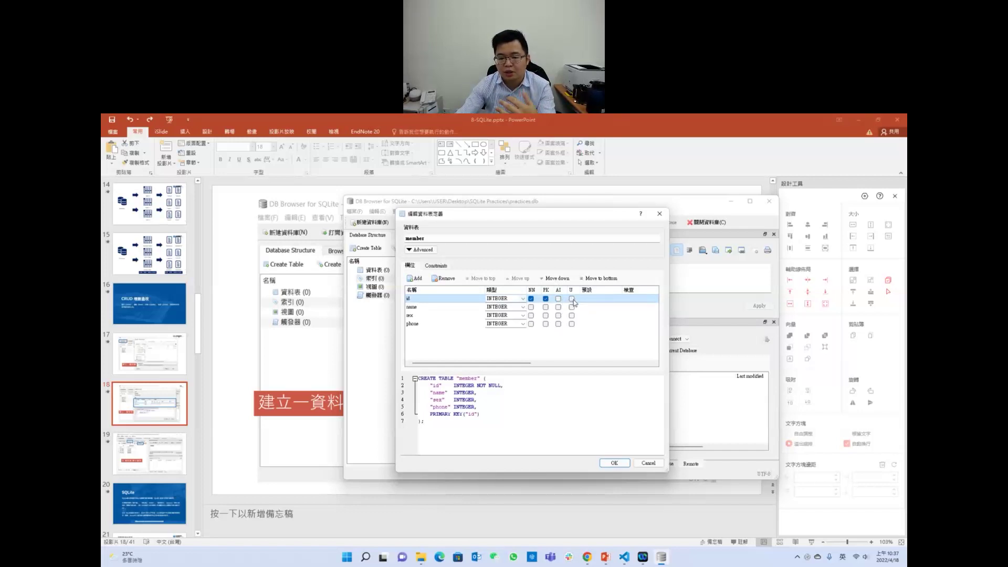
{"action": "left_click", "coordinate": [572, 298]}
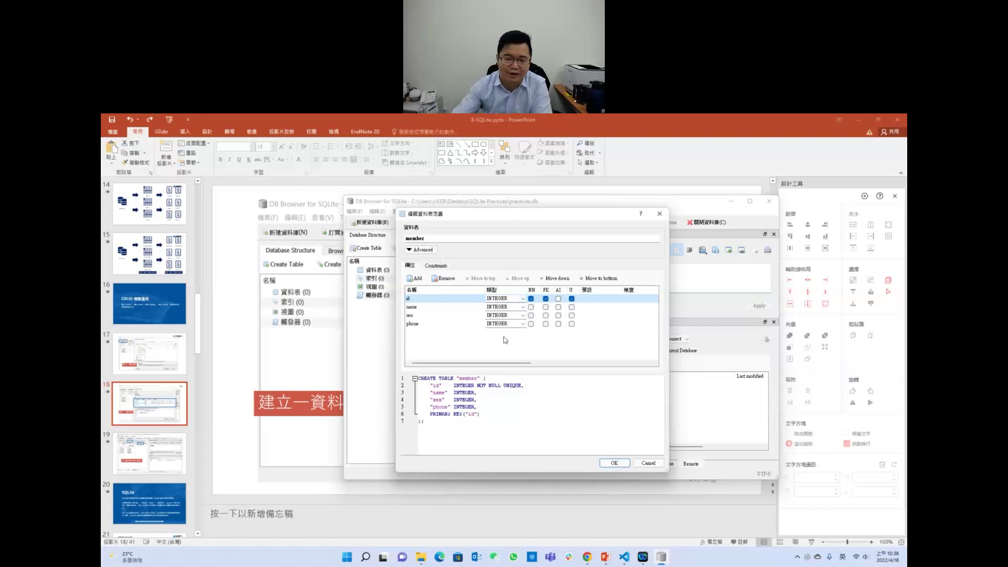
Step: Change the name column to TEXT, keeping sex and phone as INTEGER
{"action": "left_click", "coordinate": [501, 306]}
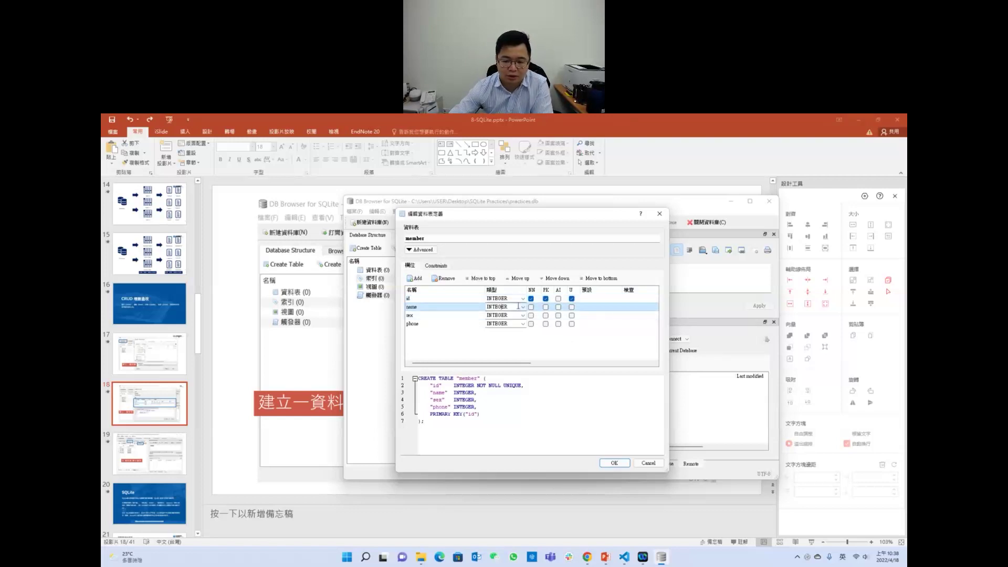
{"action": "left_click", "coordinate": [523, 307]}
{"action": "left_click", "coordinate": [507, 318]}
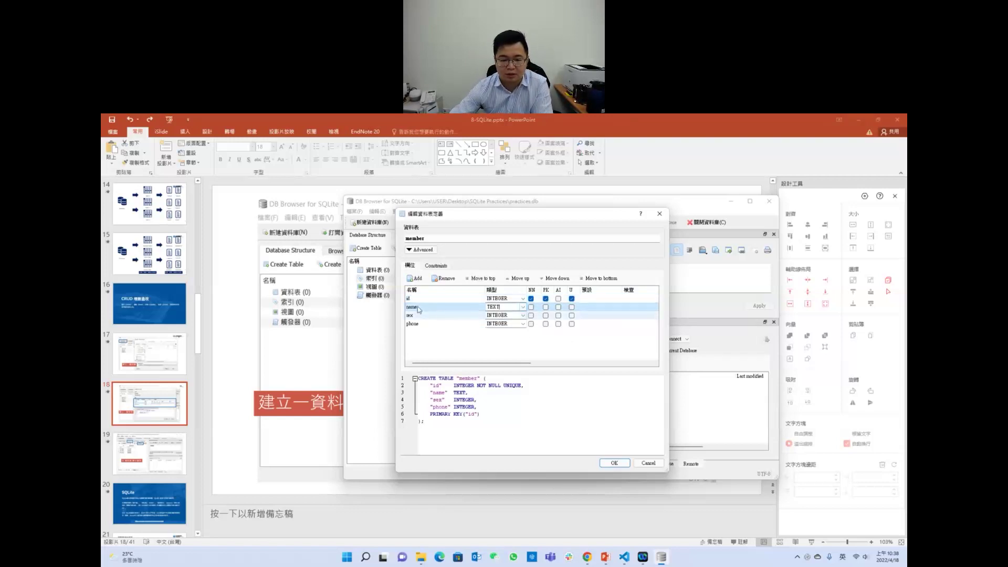
{"action": "left_click", "coordinate": [522, 316]}
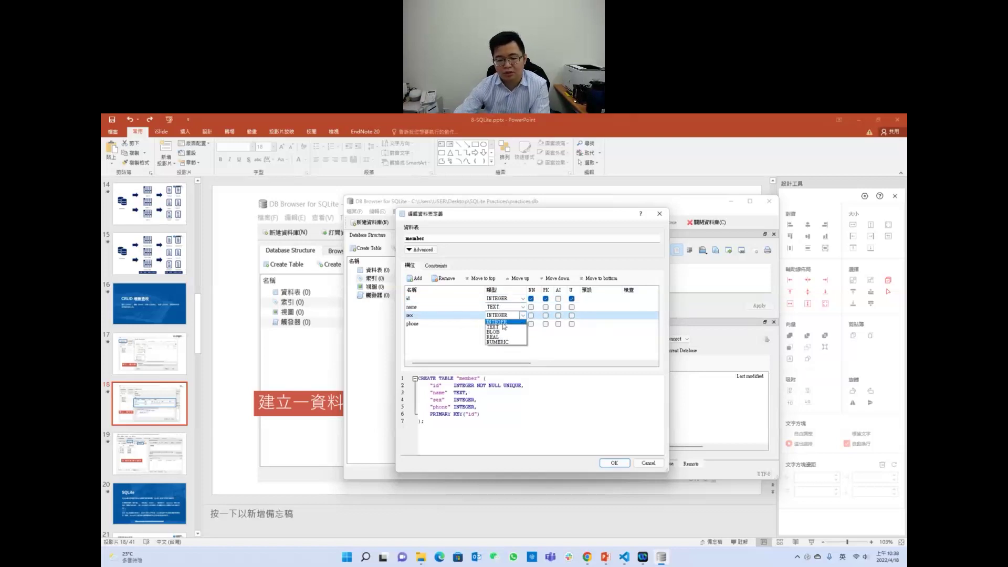
{"action": "left_click", "coordinate": [503, 322]}
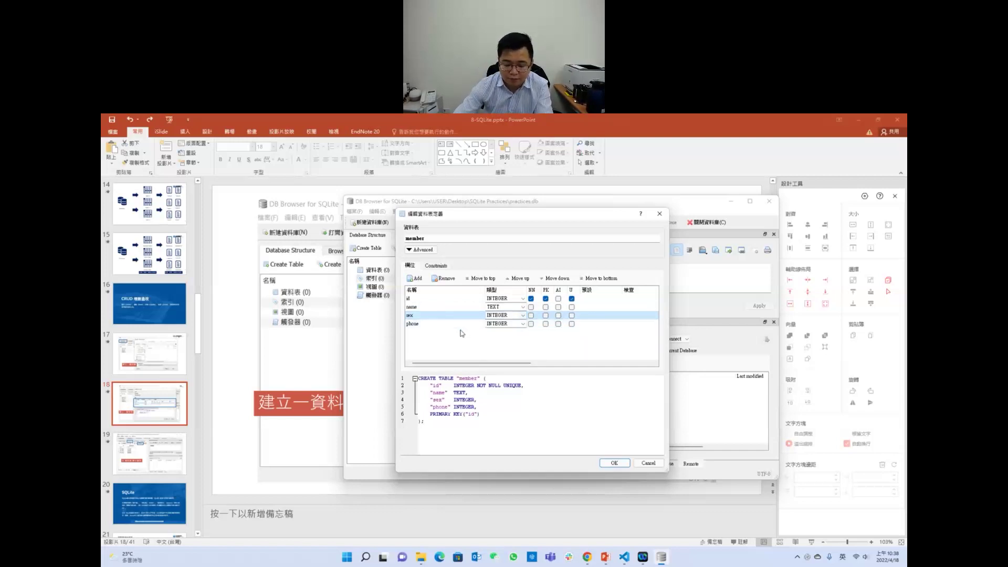
{"action": "left_click", "coordinate": [508, 324]}
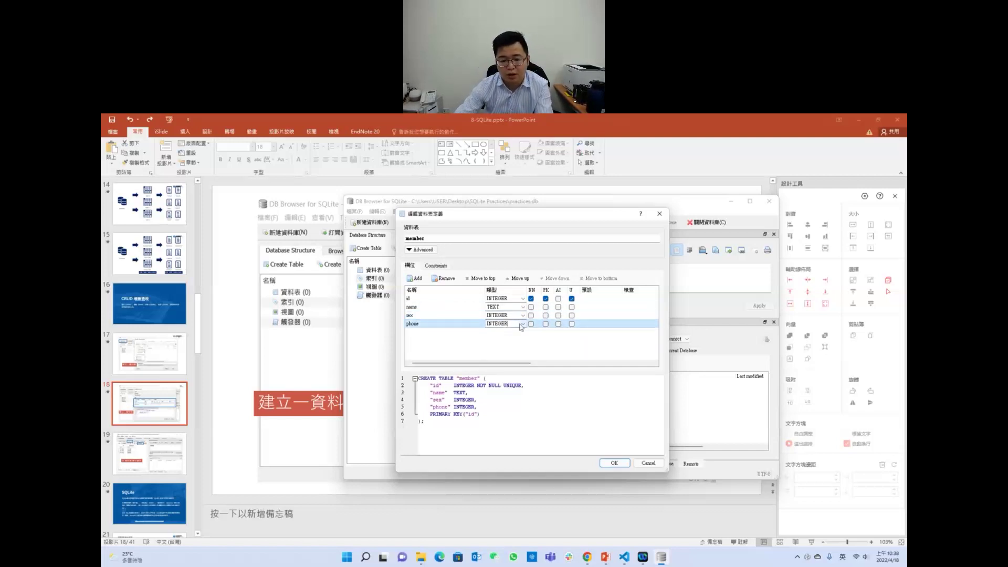
{"action": "left_click", "coordinate": [523, 324]}
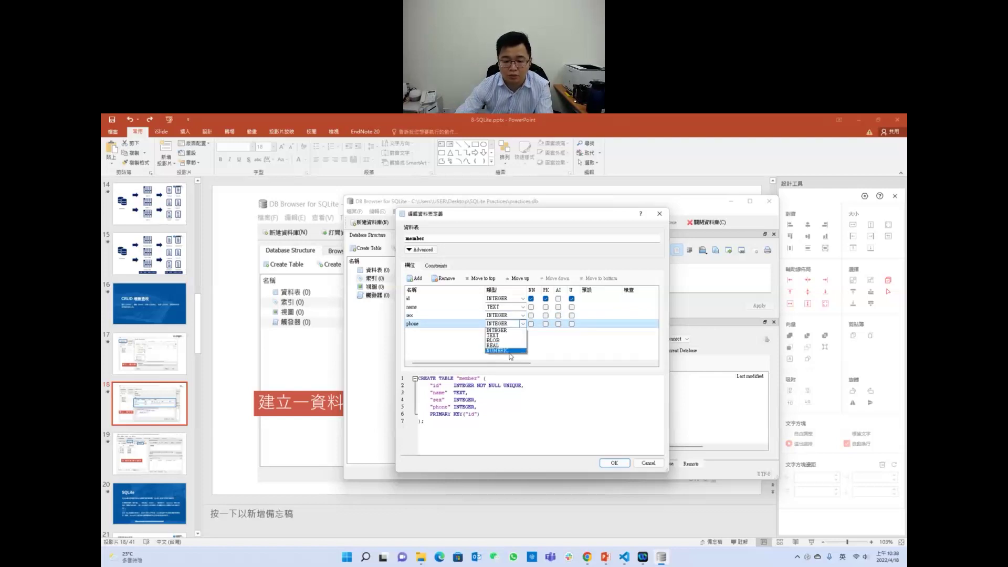
{"action": "left_click", "coordinate": [508, 351]}
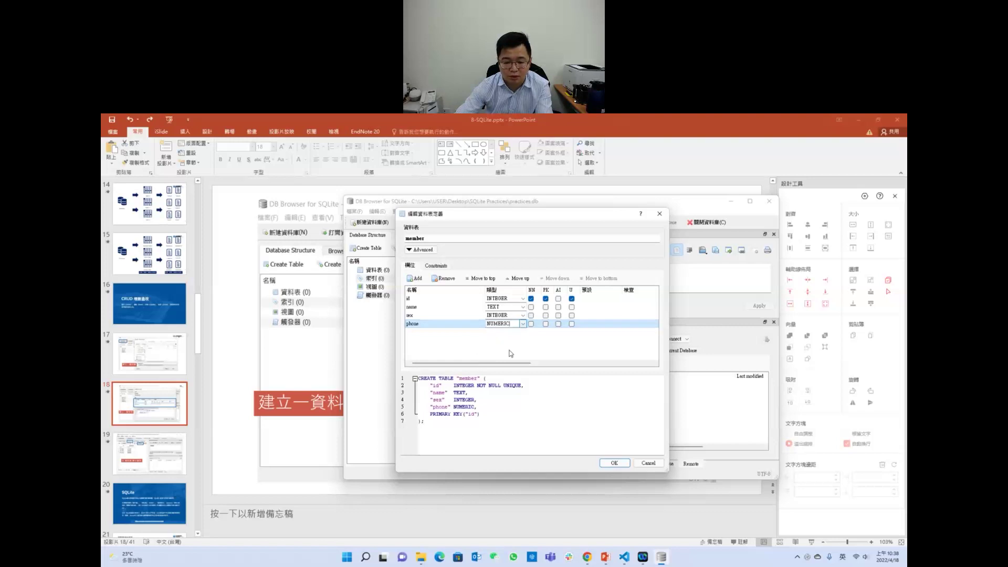
{"action": "left_click", "coordinate": [522, 325]}
{"action": "left_click", "coordinate": [518, 331]}
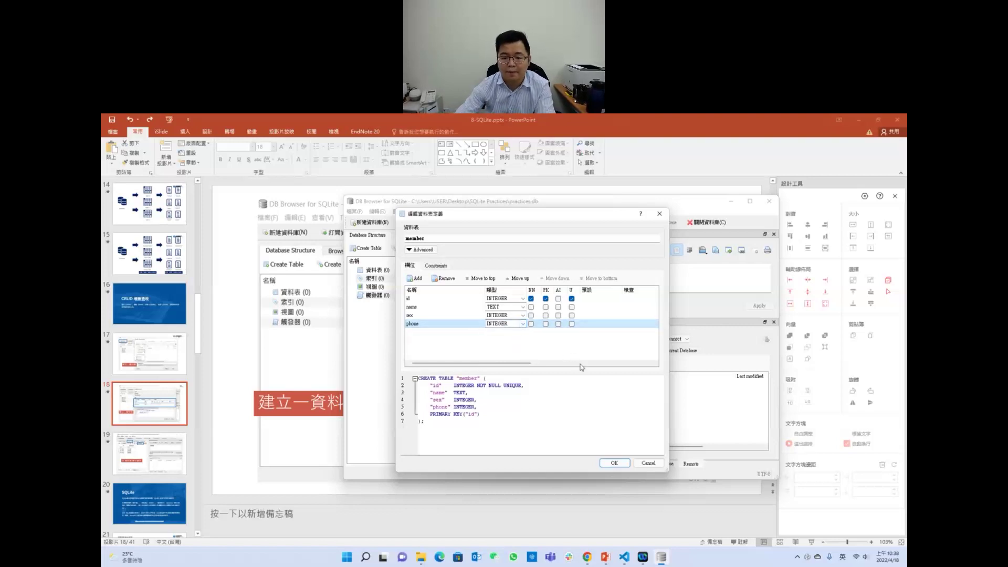
Step: Create the member table, read its CREATE statement in the schema tree, then show the desktop
{"action": "left_click", "coordinate": [617, 463]}
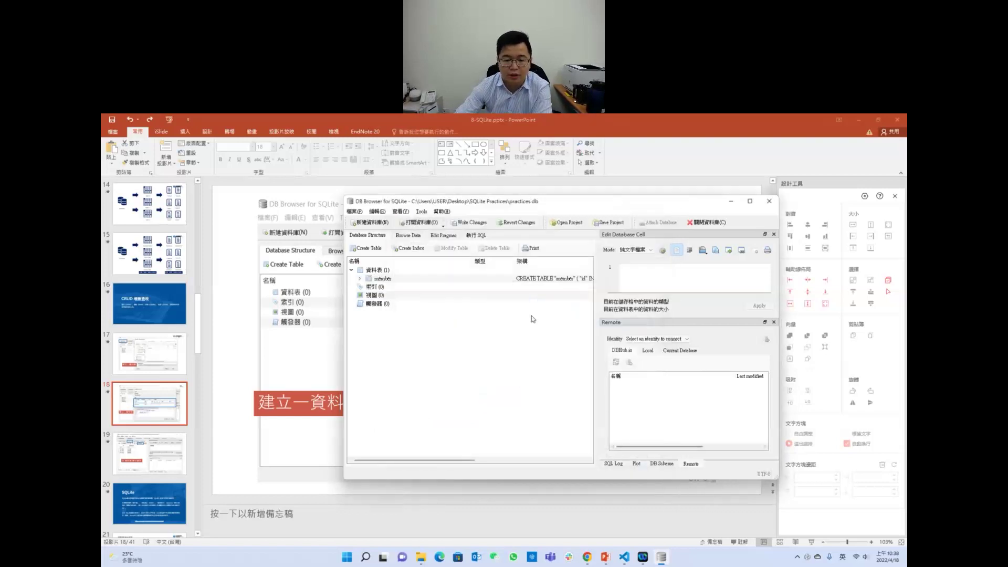
{"action": "scroll", "coordinate": [595, 294], "scroll_direction": "right", "scroll_amount": 5}
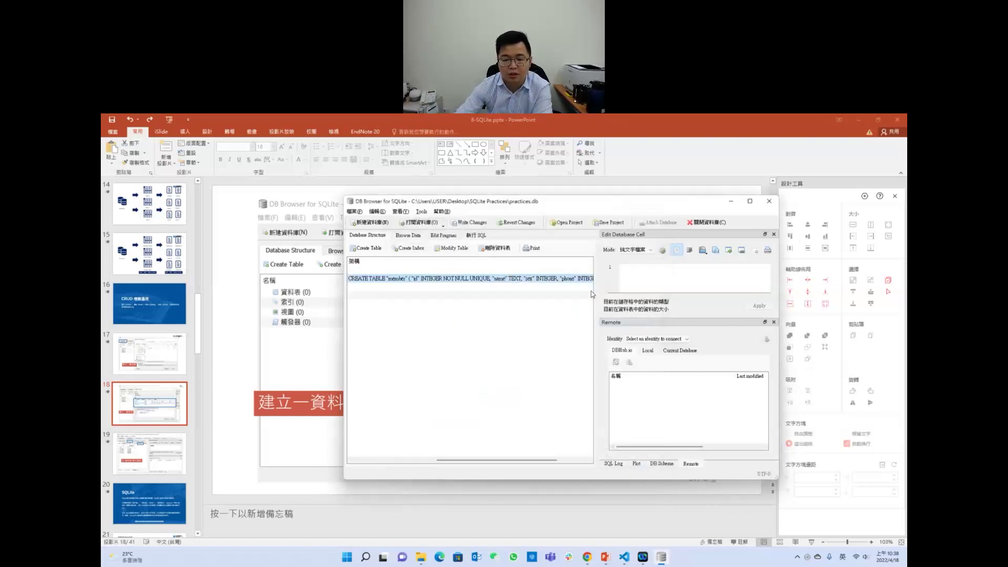
{"action": "left_click_drag", "start_coordinate": [501, 461], "coordinate": [424, 460]}
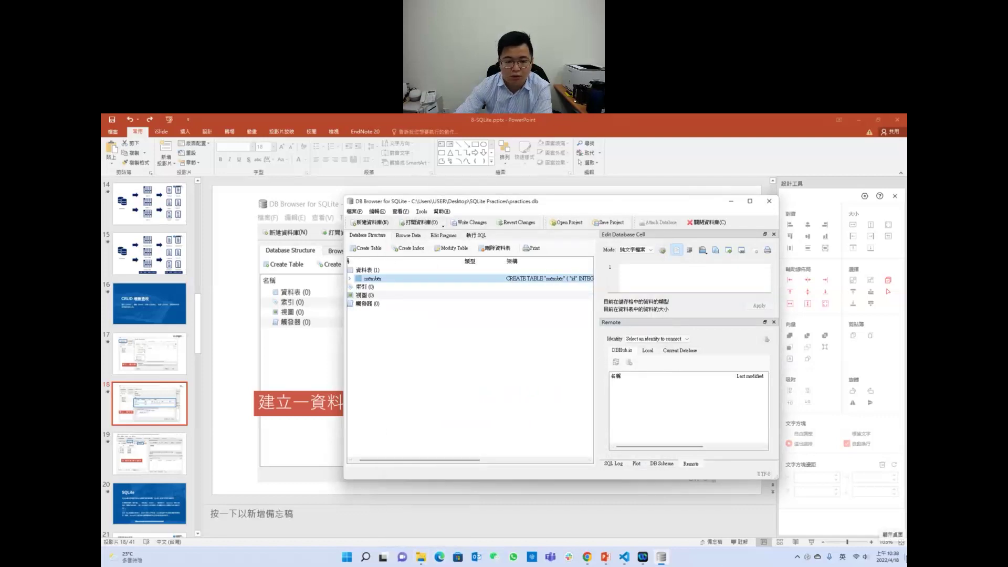
{"action": "left_click", "coordinate": [905, 559]}
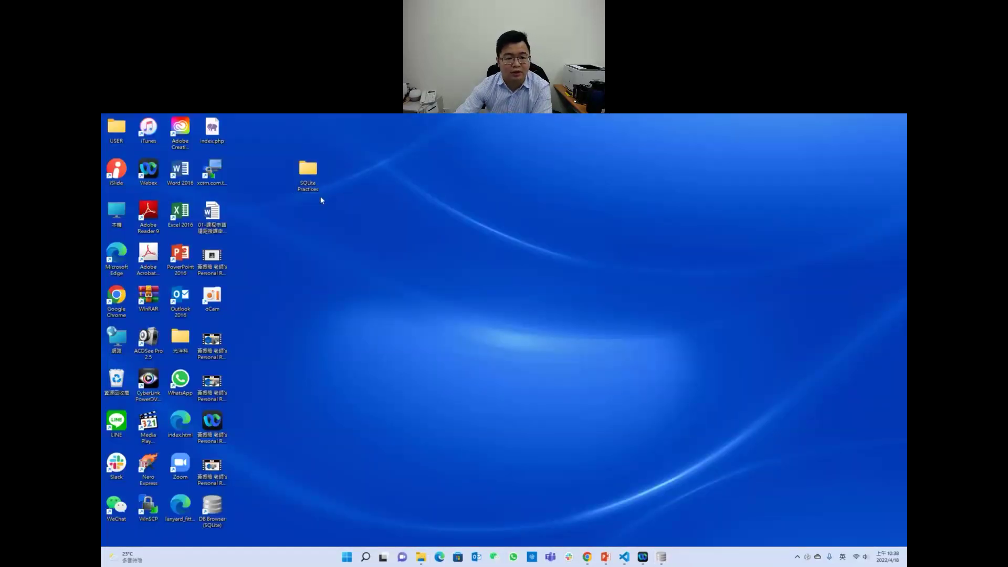
Step: Open the SQLite Practices folder, select practices.db, and bring DB Browser back to the front
{"action": "double_click", "coordinate": [310, 176]}
{"action": "left_click", "coordinate": [262, 195]}
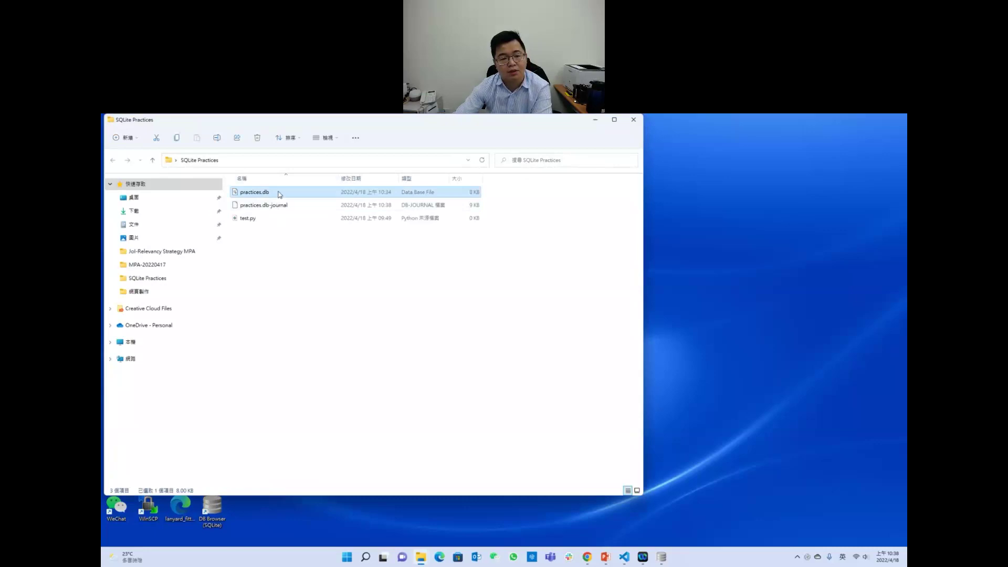
{"action": "left_click", "coordinate": [662, 558]}
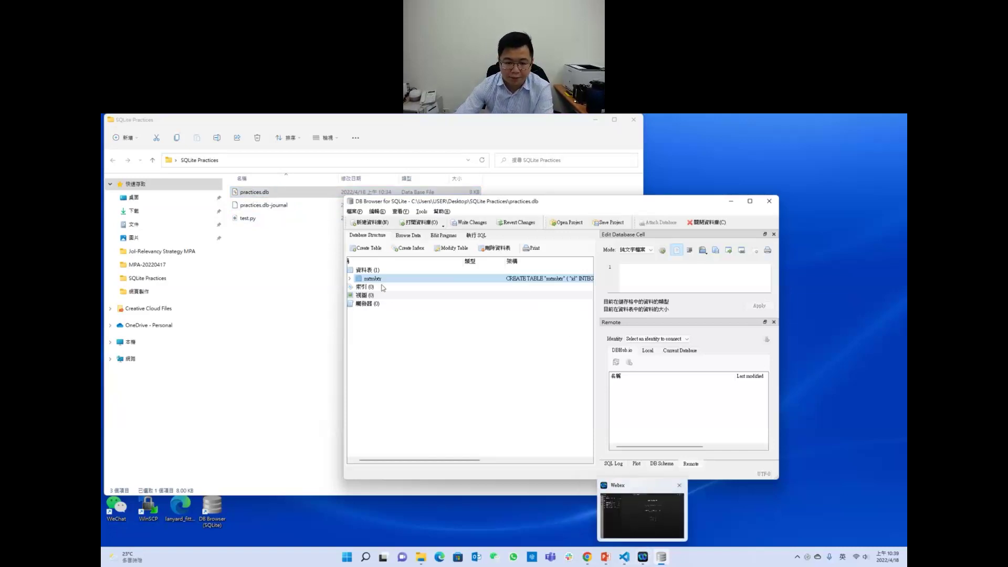
Step: Browse the empty member table's data in a maximised window, widening the id column
{"action": "left_click", "coordinate": [405, 237]}
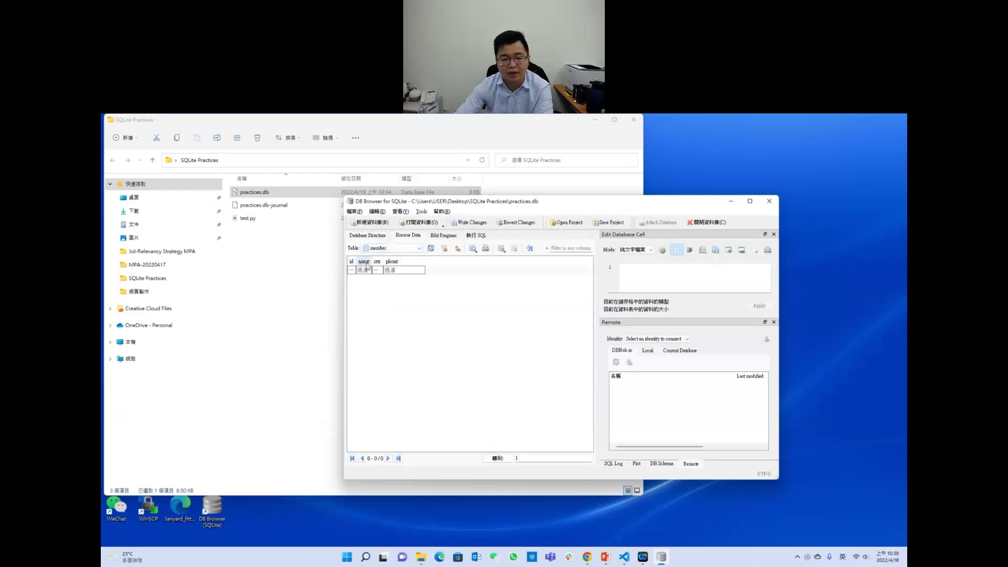
{"action": "left_click", "coordinate": [750, 201]}
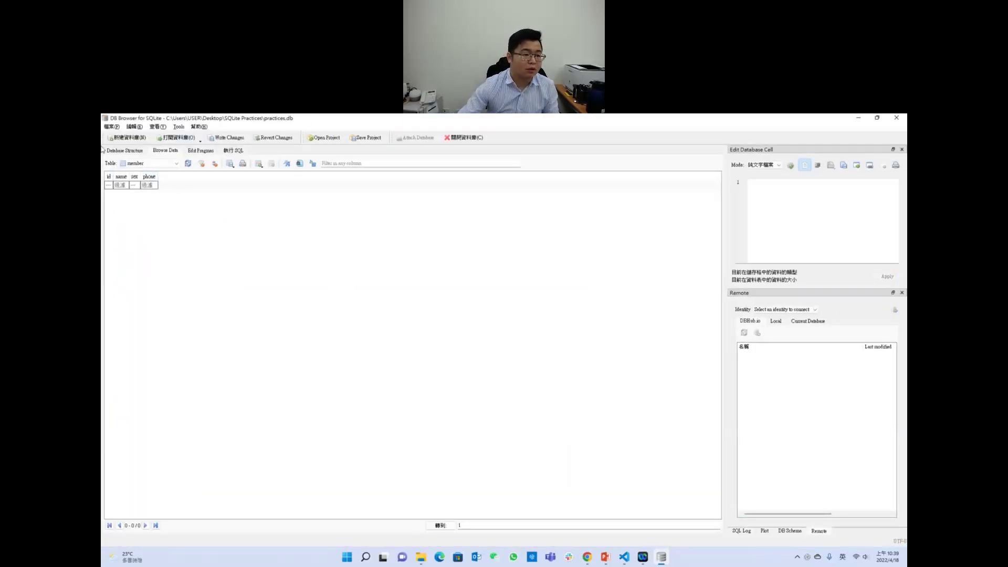
{"action": "left_click_drag", "start_coordinate": [114, 176], "coordinate": [122, 176]}
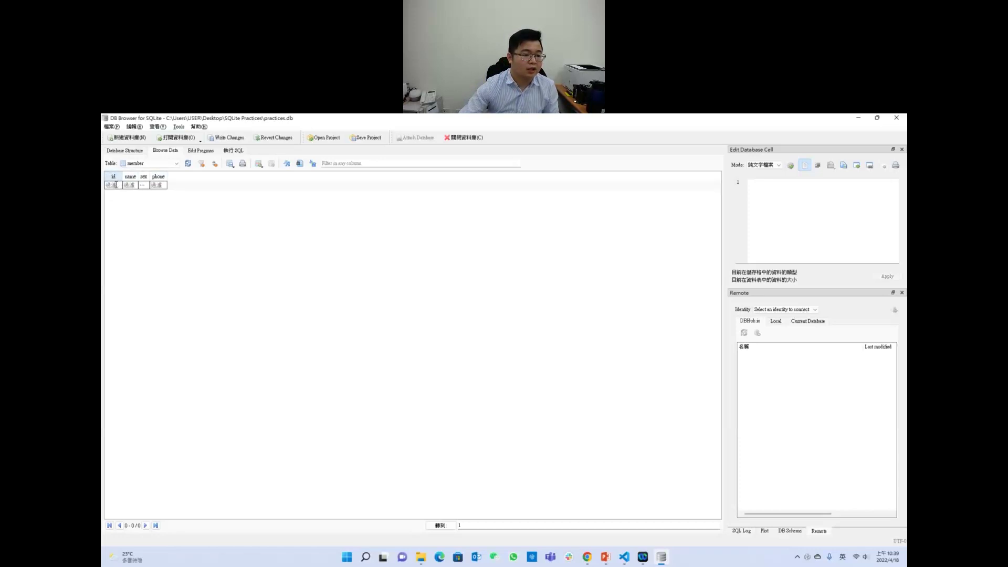
Step: Enter 001 in the id filter and a name filter, then widen the name column
{"action": "left_click", "coordinate": [116, 185]}
{"action": "type", "text": "001"}
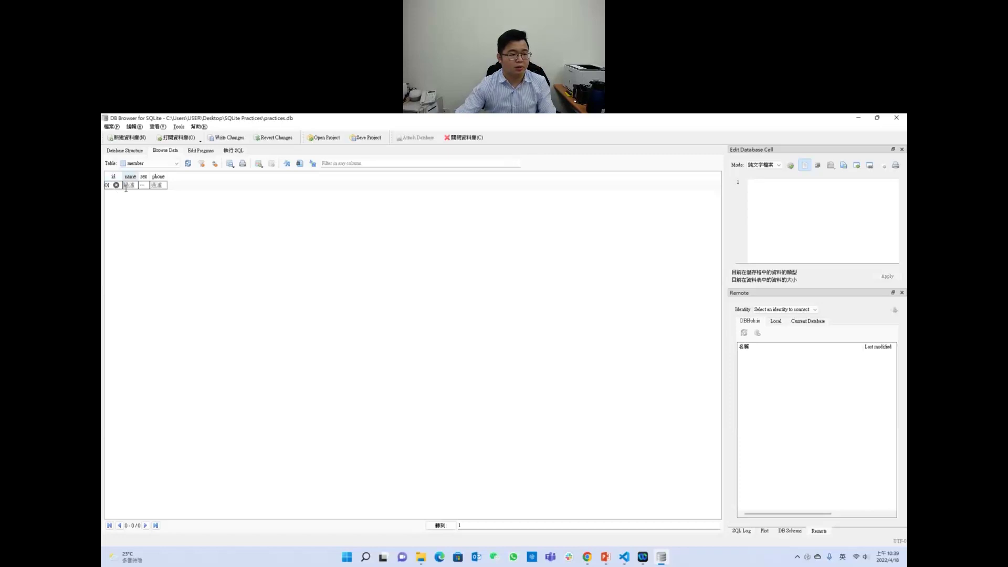
{"action": "key", "text": "Tab"}
{"action": "type", "text": "si"}
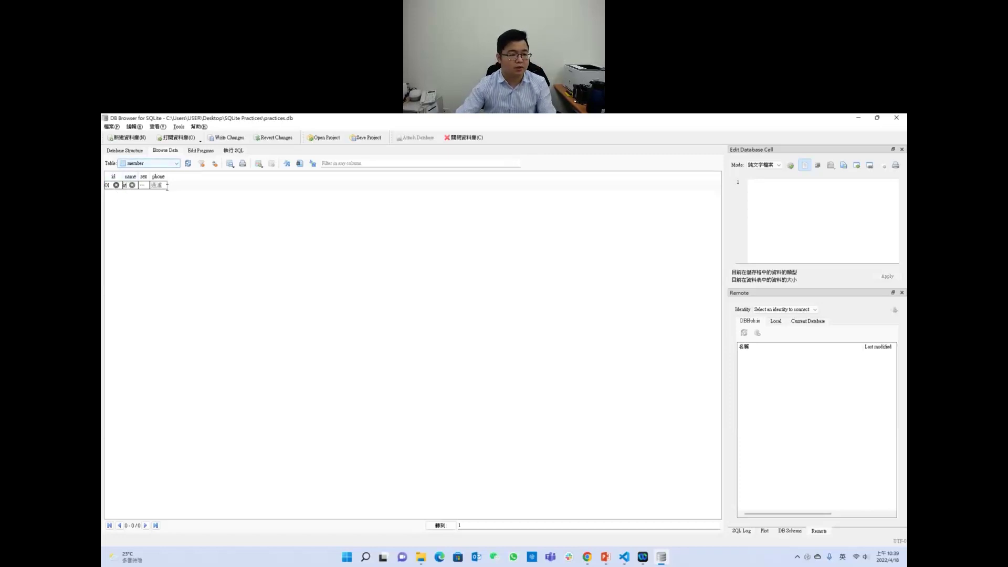
{"action": "key", "text": "BackSpace"}
{"action": "key", "text": "BackSpace"}
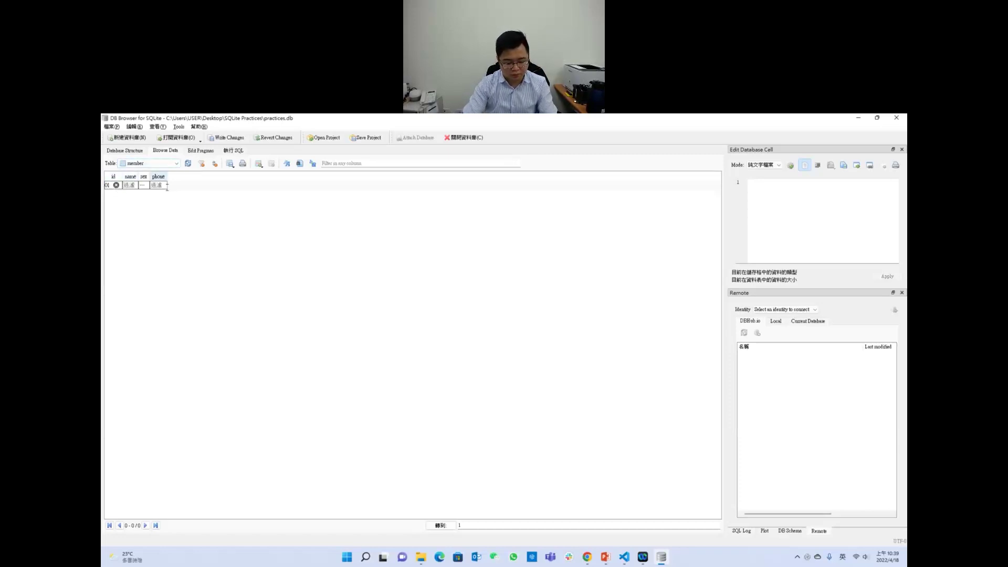
{"action": "type", "text": "o"}
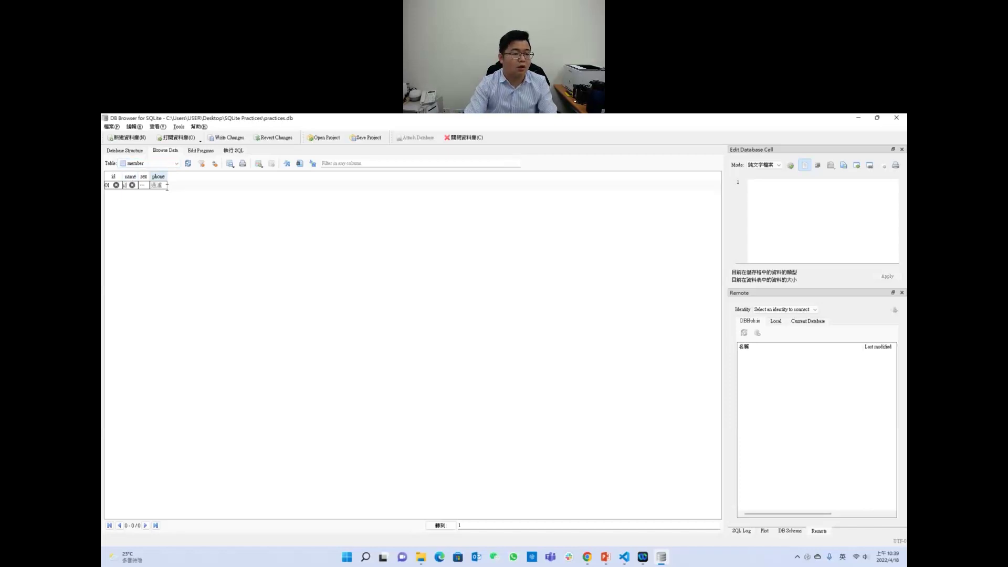
{"action": "double_click", "coordinate": [137, 176]}
{"action": "left_click_drag", "start_coordinate": [153, 173], "coordinate": [237, 177]}
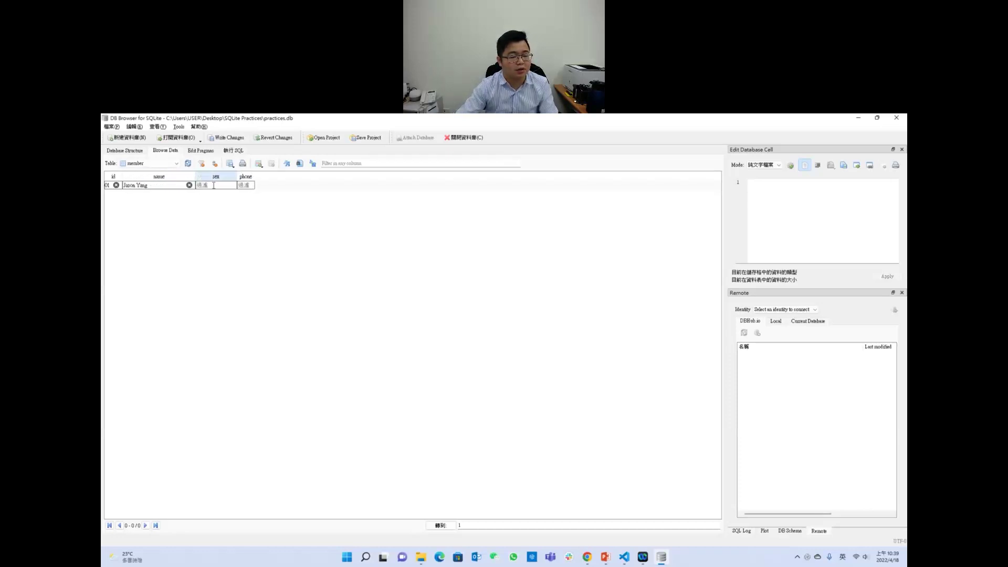
Step: Filter sex by 10, widen the phone column, and add a new empty record
{"action": "left_click", "coordinate": [216, 185]}
{"action": "type", "text": "1"}
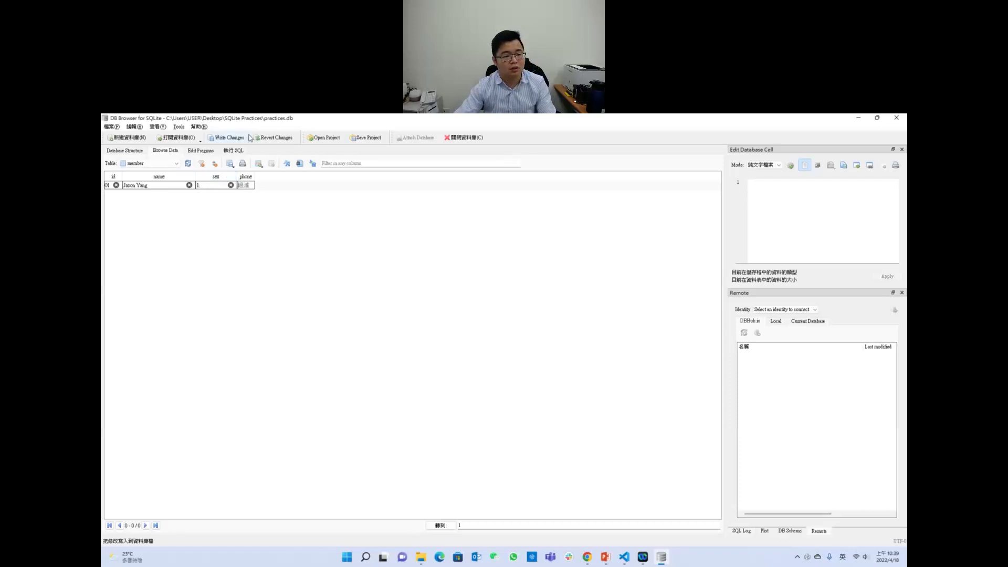
{"action": "type", "text": "0"}
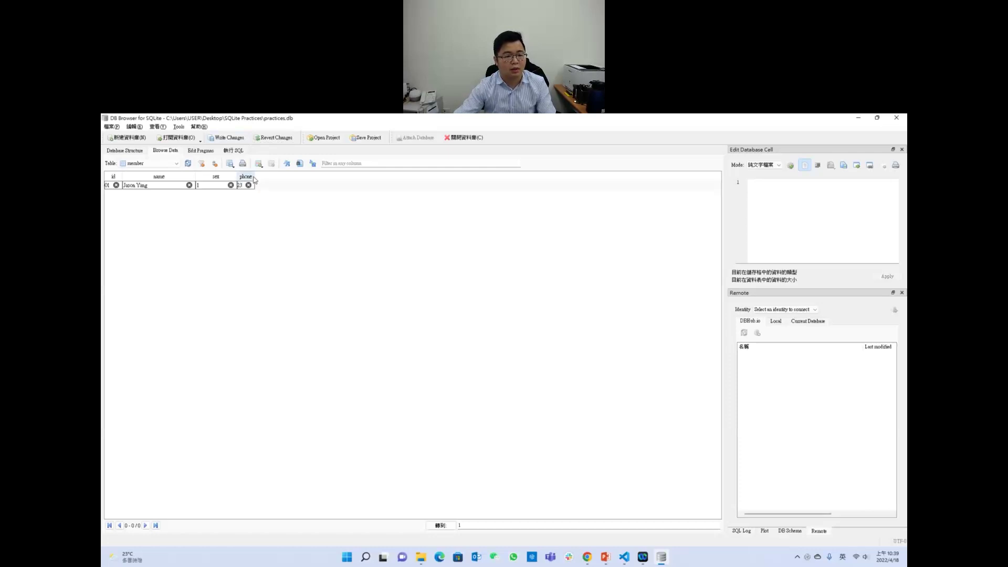
{"action": "left_click_drag", "start_coordinate": [253, 179], "coordinate": [328, 179]}
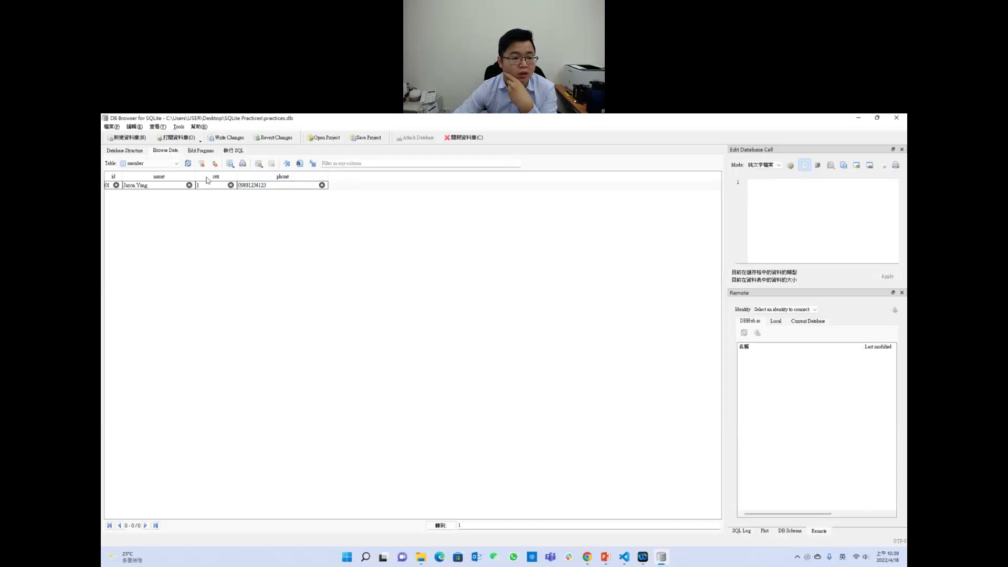
{"action": "left_click", "coordinate": [258, 167]}
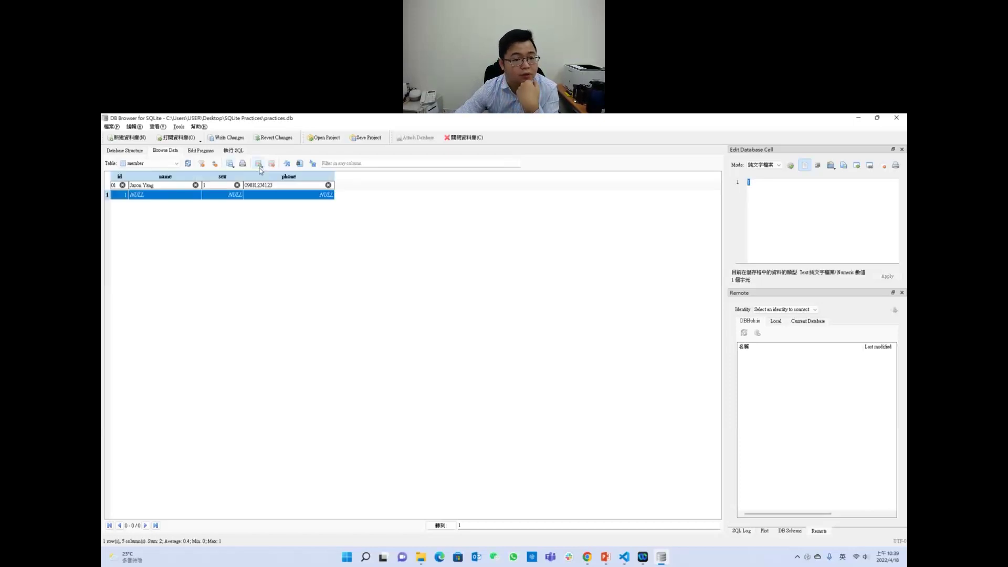
{"action": "left_click", "coordinate": [225, 221]}
{"action": "left_click", "coordinate": [122, 195]}
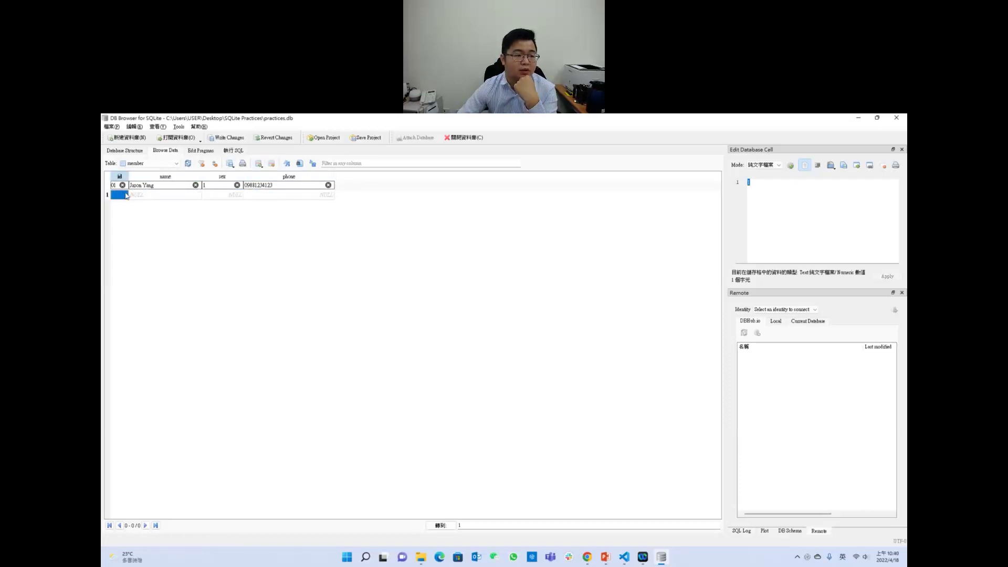
{"action": "type", "text": "0"}
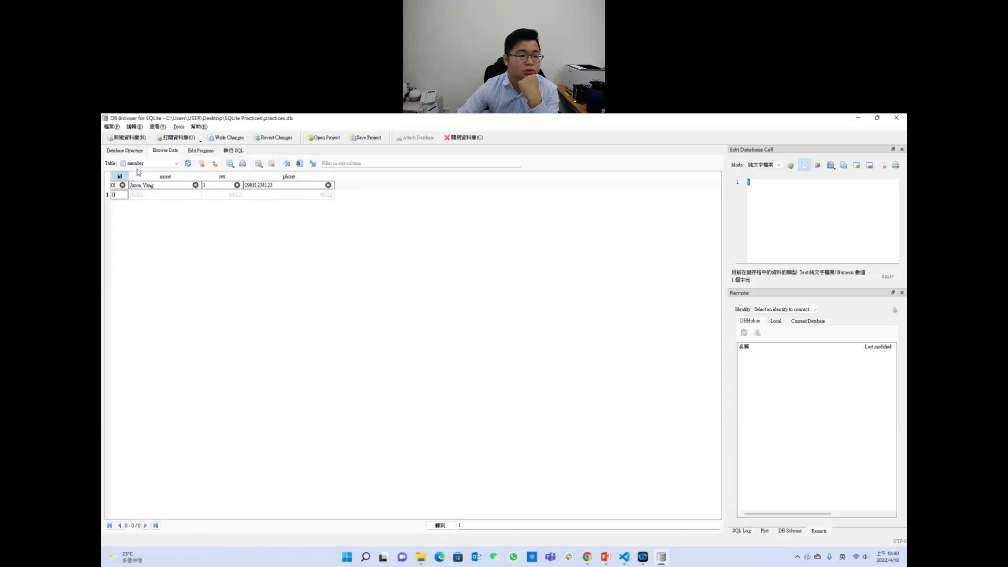
{"action": "type", "text": "01"}
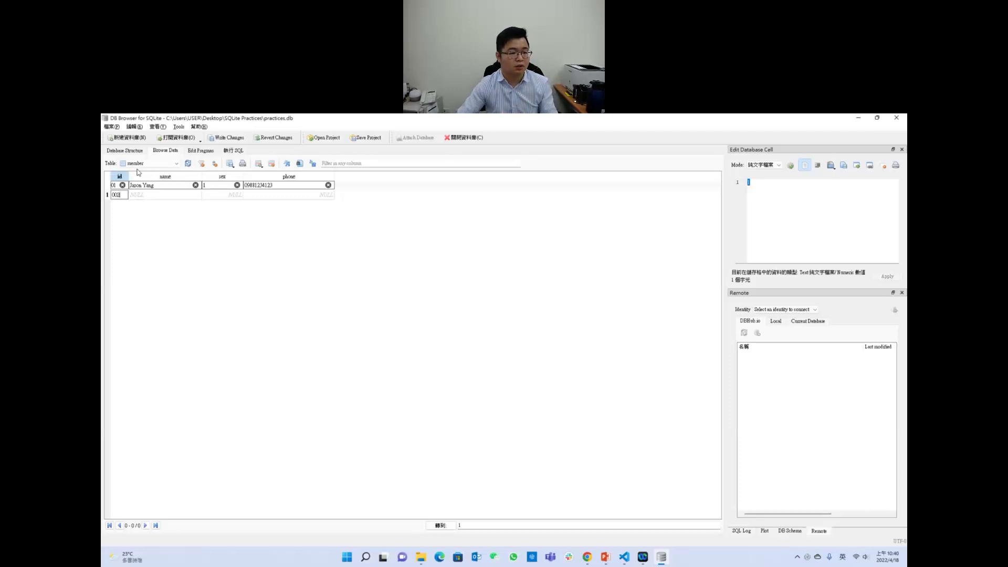
{"action": "key", "text": "Tab"}
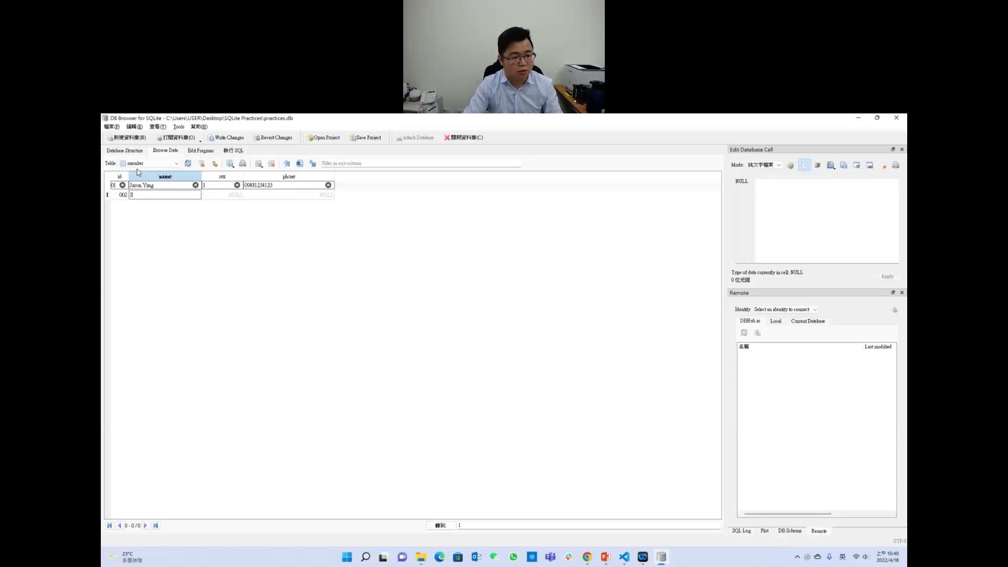
{"action": "type", "text": "Hen"}
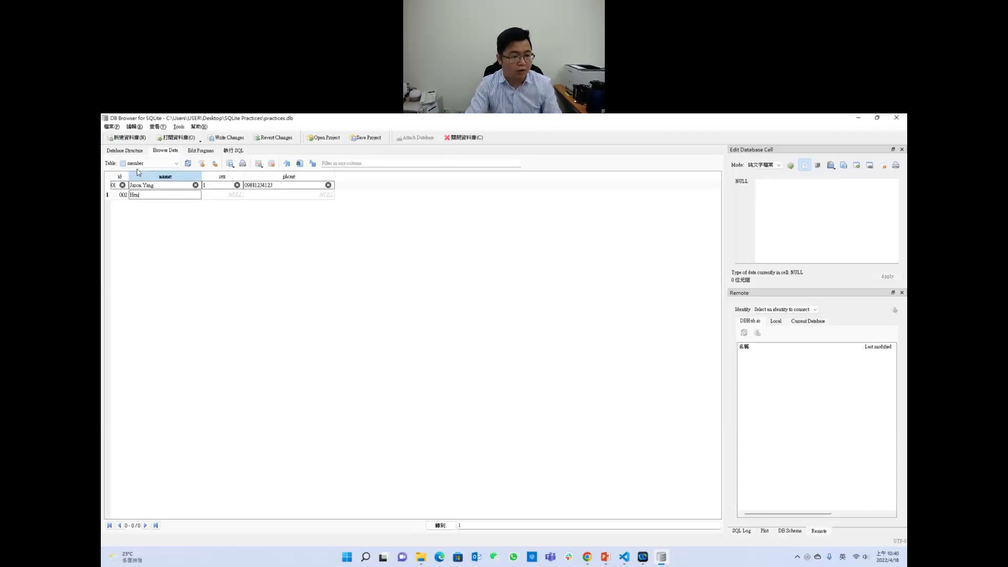
{"action": "type", "text": "ry"}
{"action": "key", "text": "Tab"}
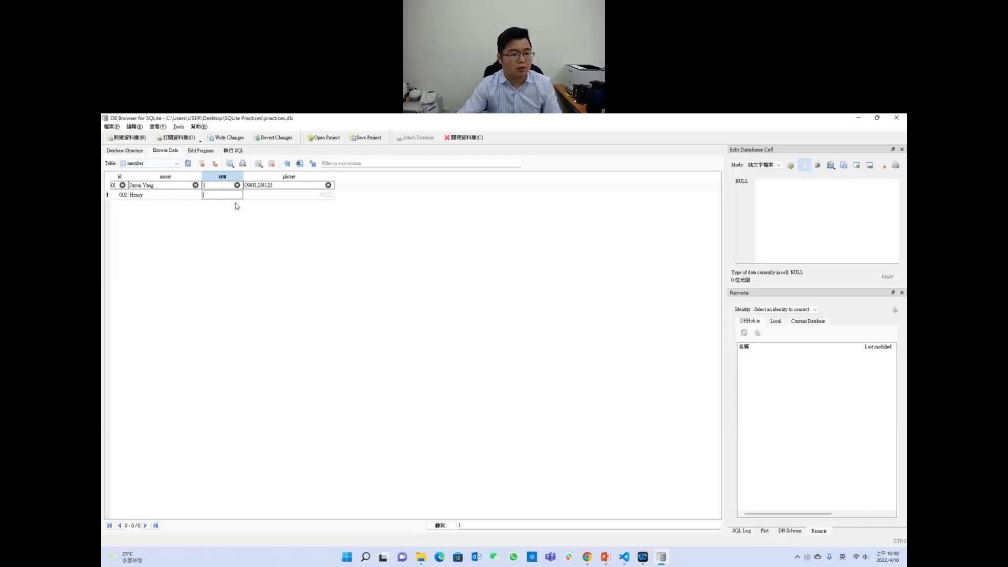
{"action": "type", "text": "2"}
{"action": "key", "text": "Tab"}
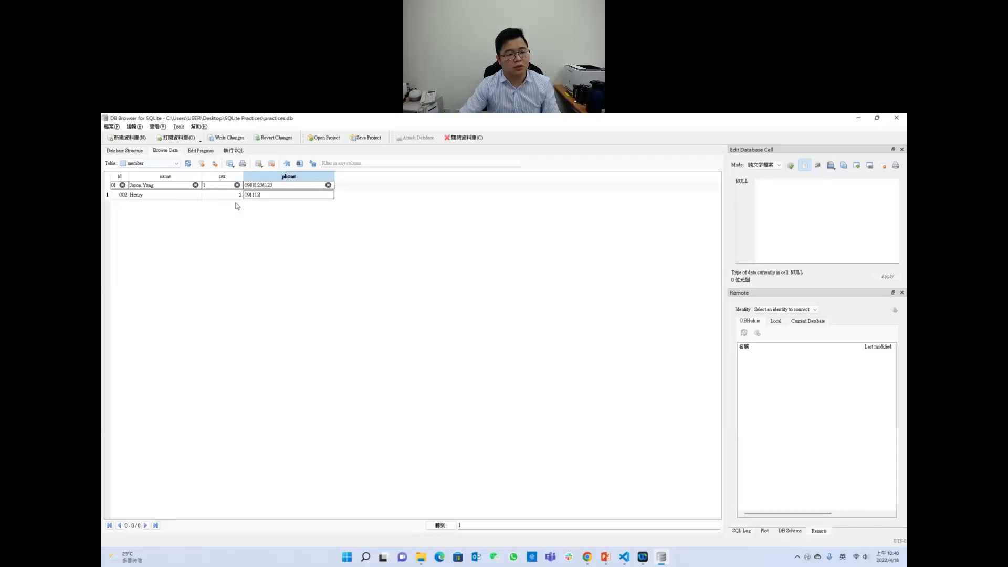
{"action": "key", "text": "Return"}
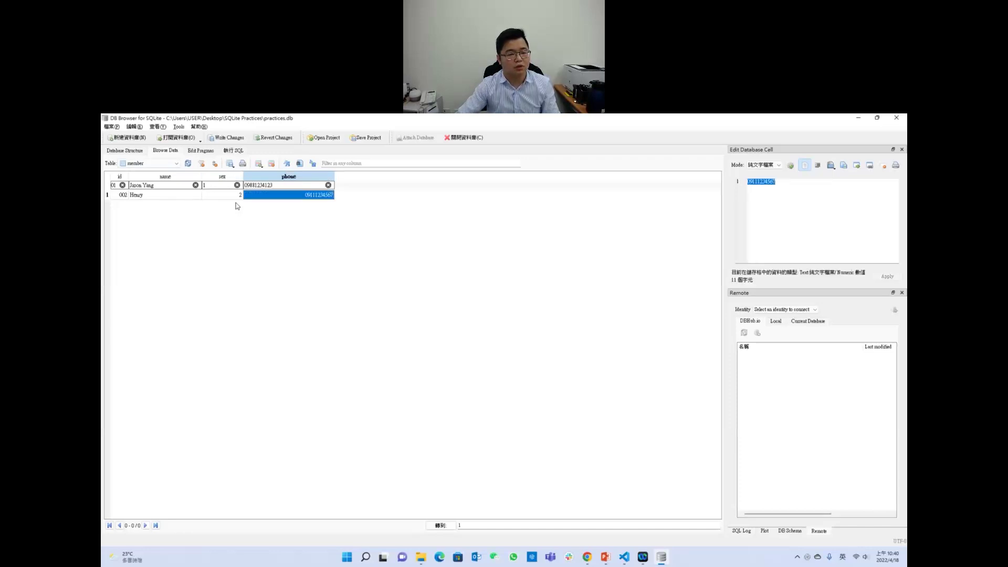
{"action": "left_click", "coordinate": [156, 215]}
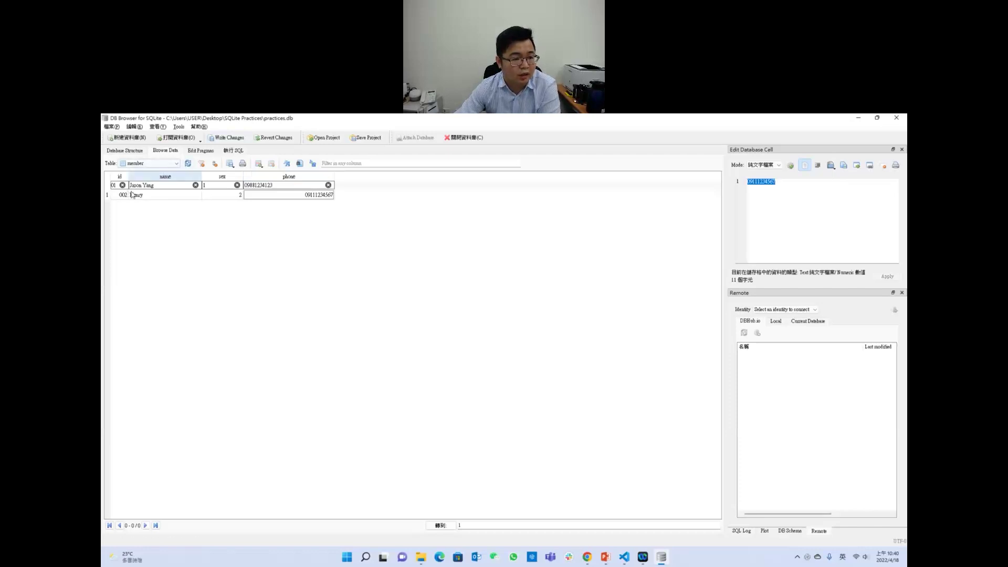
Step: Add another empty record and clear the phone, sex, name and id filters
{"action": "left_click", "coordinate": [107, 193]}
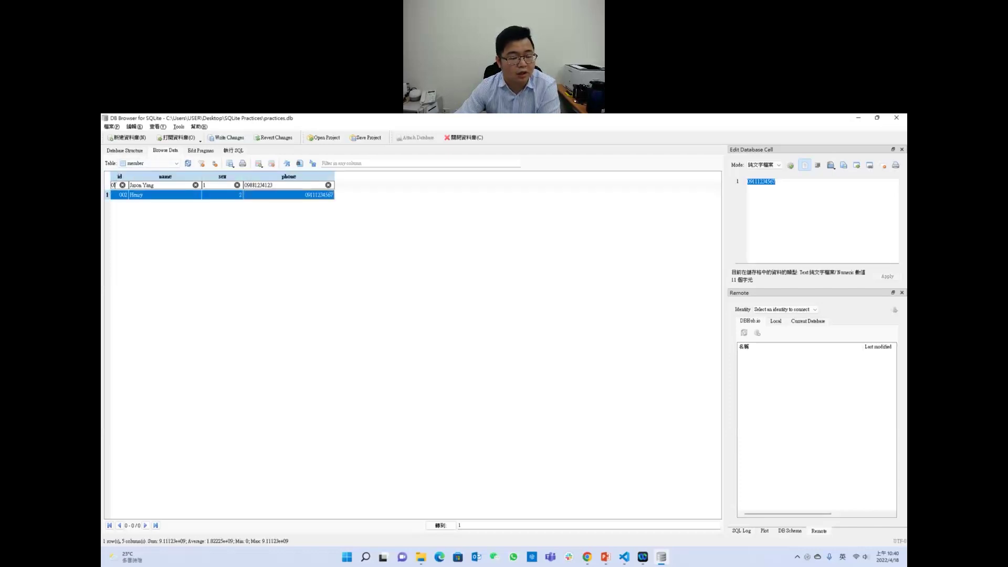
{"action": "left_click", "coordinate": [258, 165]}
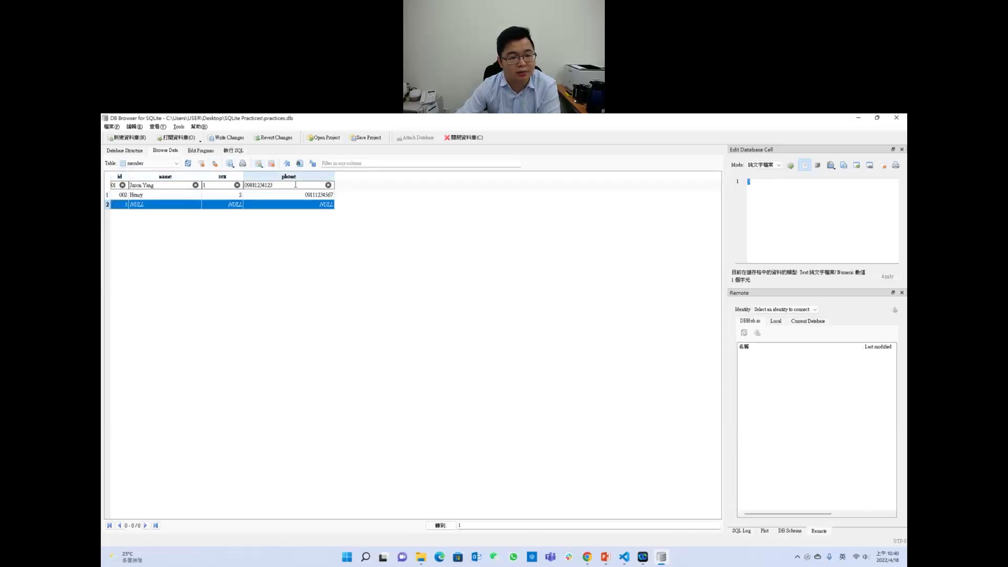
{"action": "left_click", "coordinate": [328, 184]}
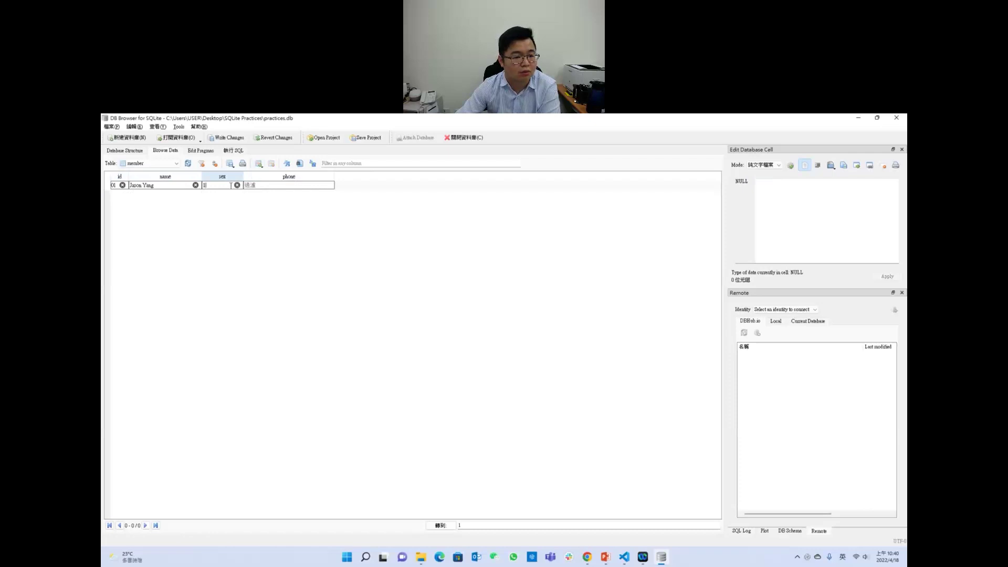
{"action": "left_click", "coordinate": [237, 184]}
{"action": "left_click", "coordinate": [195, 185]}
{"action": "left_click", "coordinate": [123, 185]}
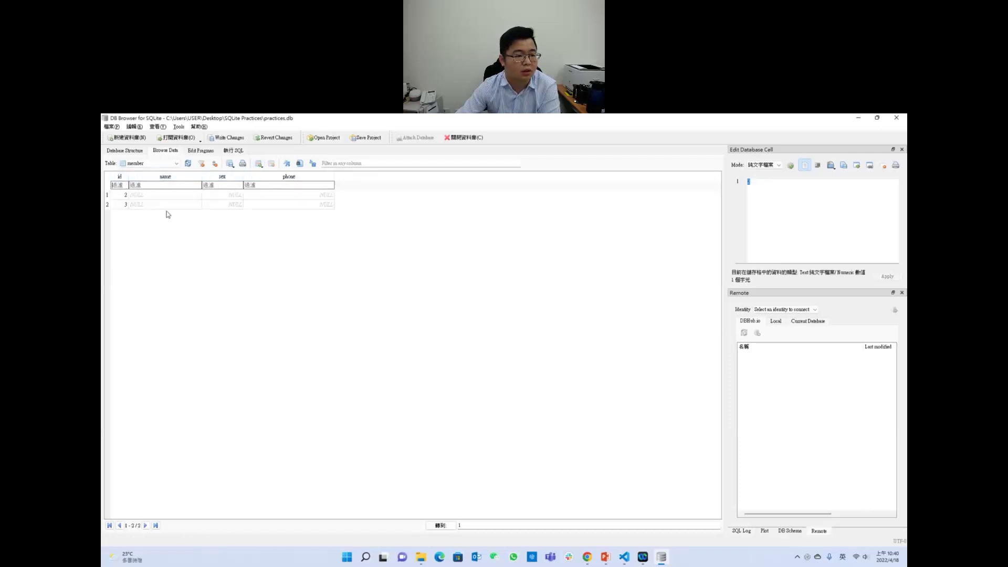
Step: Set row 1's name to Henry through the Edit Database Cell panel
{"action": "left_click", "coordinate": [173, 196]}
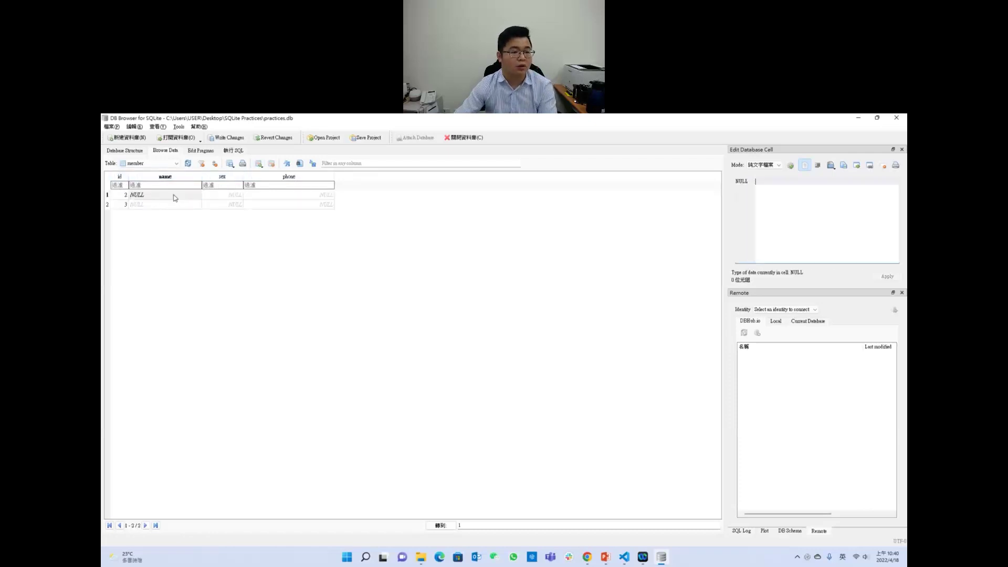
{"action": "type", "text": "a"}
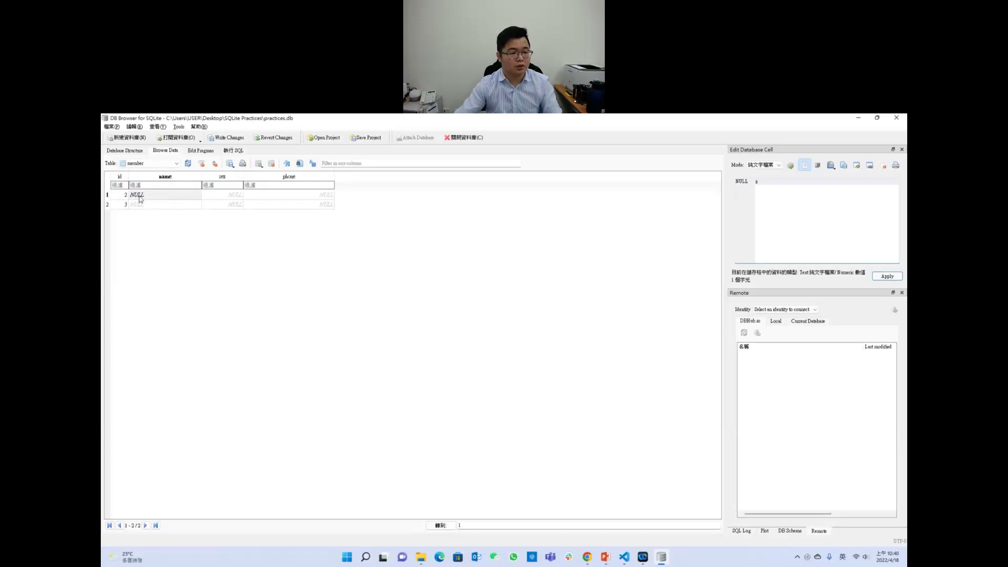
{"action": "left_click", "coordinate": [139, 197]}
{"action": "left_click", "coordinate": [788, 194]}
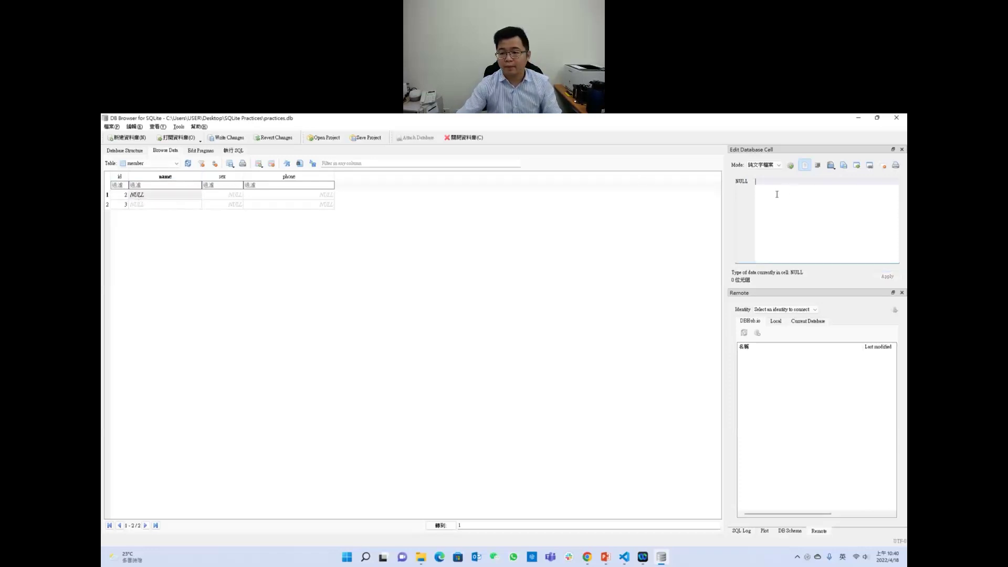
{"action": "type", "text": "a"}
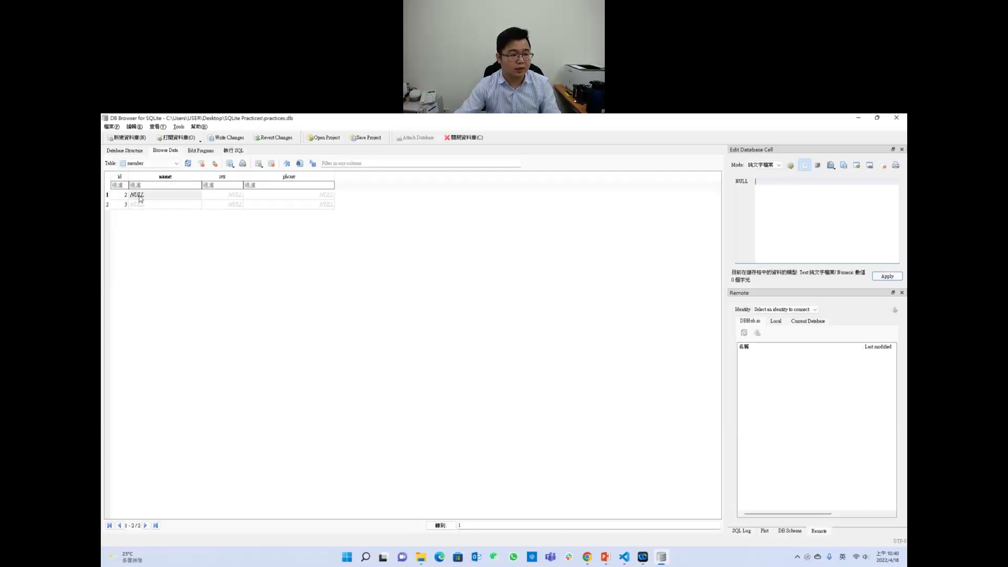
{"action": "double_click", "coordinate": [141, 199]}
{"action": "left_click", "coordinate": [807, 198]}
{"action": "type", "text": "H"}
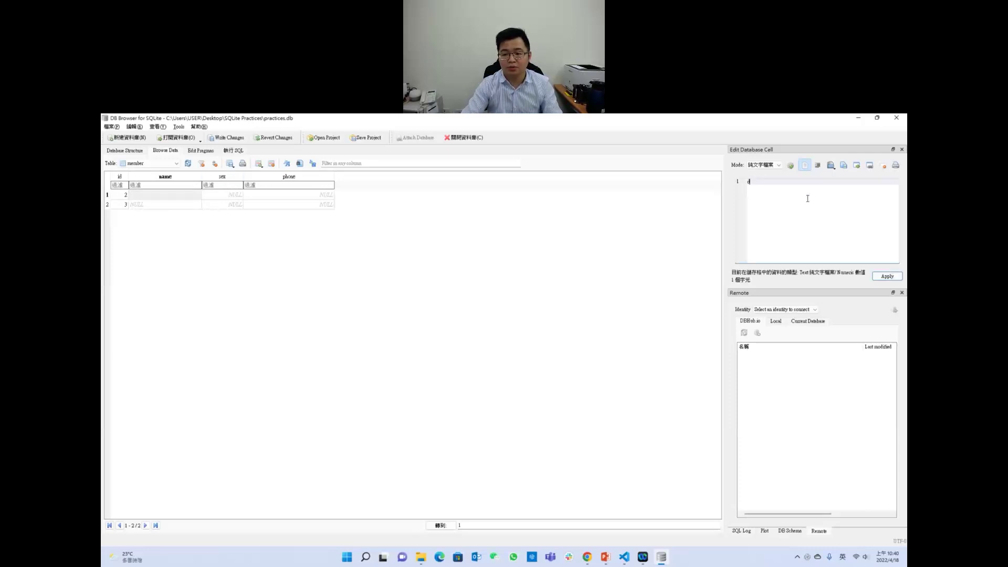
{"action": "type", "text": "enry"}
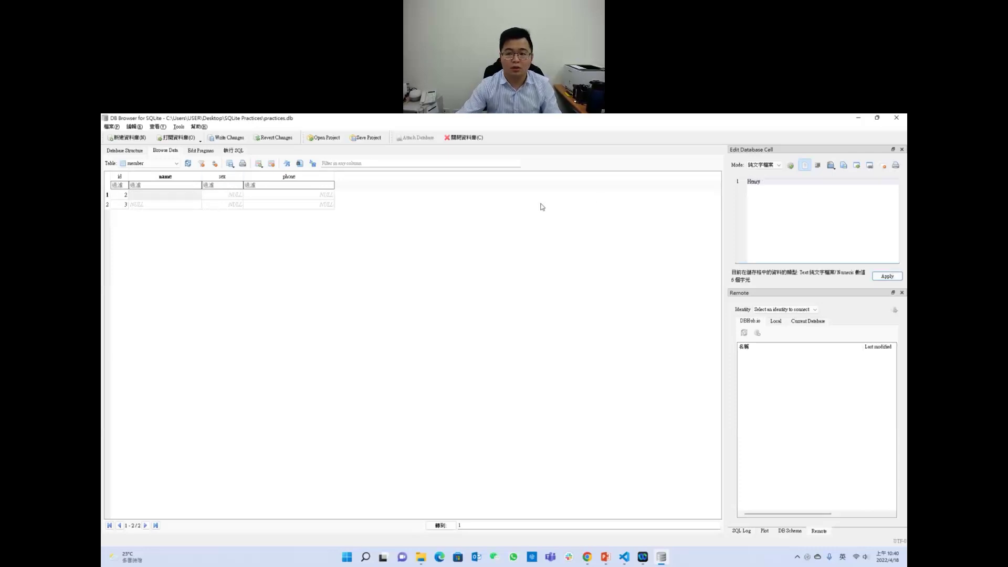
{"action": "left_click", "coordinate": [887, 276]}
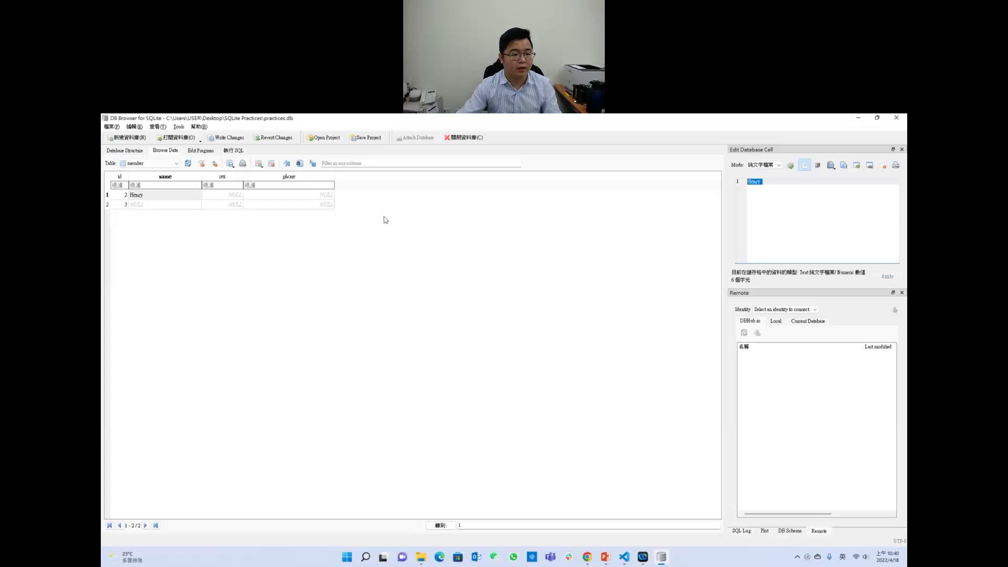
{"action": "left_click", "coordinate": [222, 195]}
{"action": "left_click", "coordinate": [826, 202]}
{"action": "type", "text": "1"}
{"action": "left_click", "coordinate": [887, 276]}
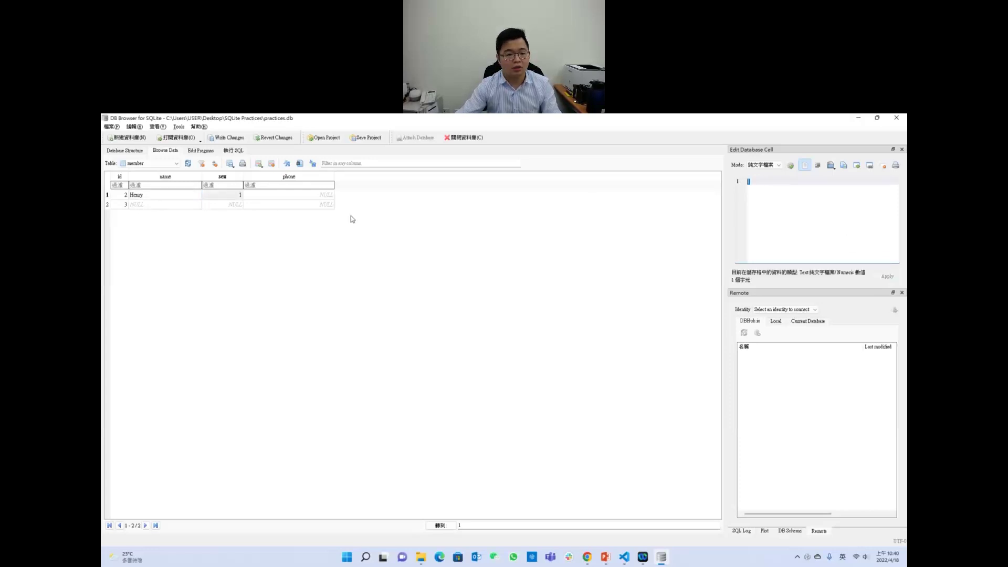
{"action": "left_click", "coordinate": [325, 196]}
{"action": "left_click", "coordinate": [781, 217]}
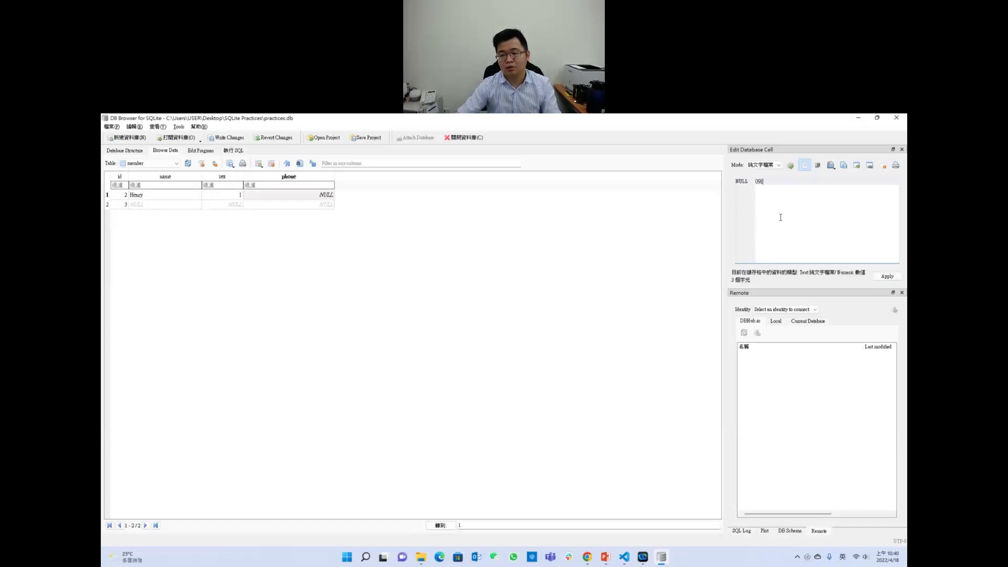
{"action": "key", "text": "Return"}
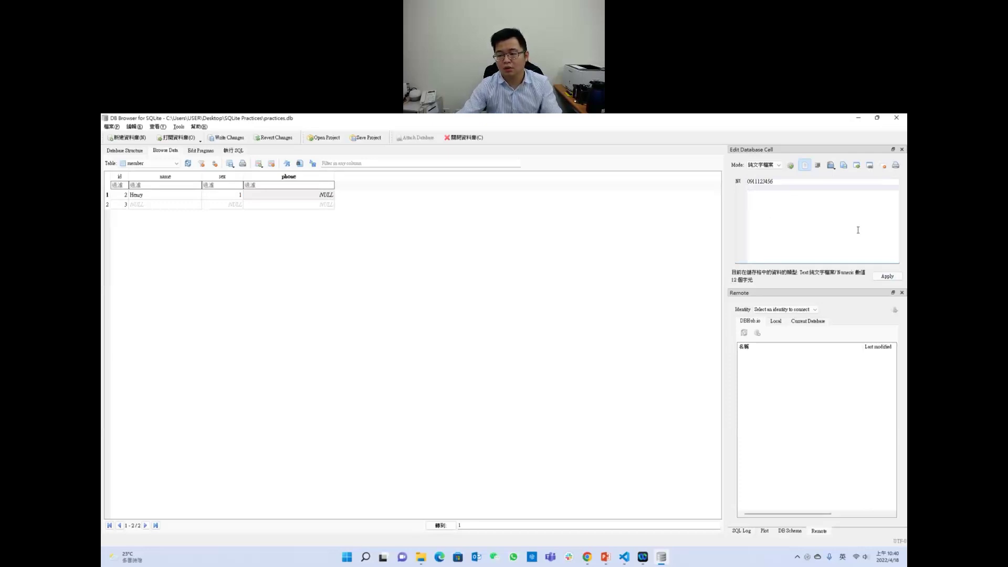
{"action": "left_click", "coordinate": [885, 275]}
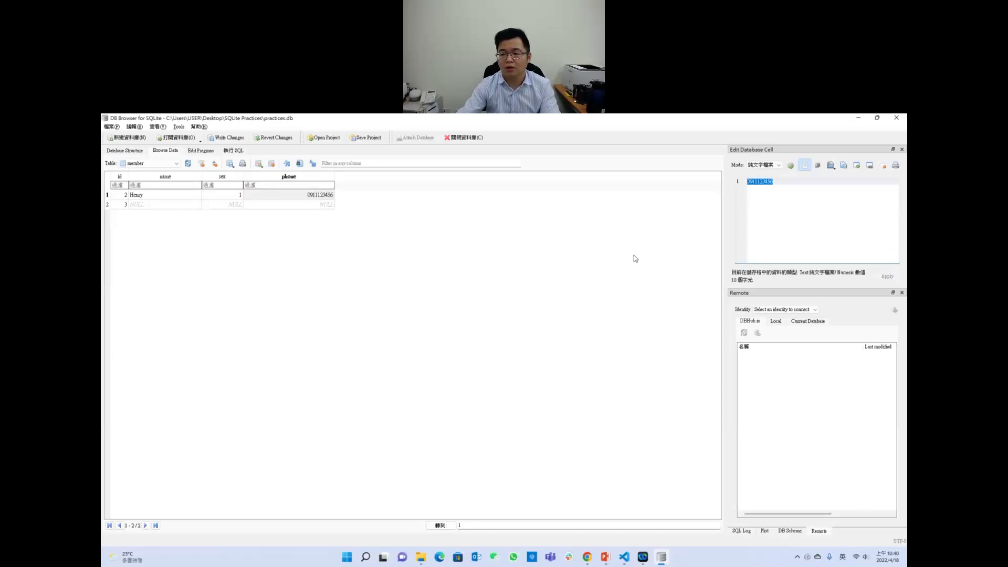
{"action": "left_click", "coordinate": [145, 206]}
{"action": "type", "text": "Amy"}
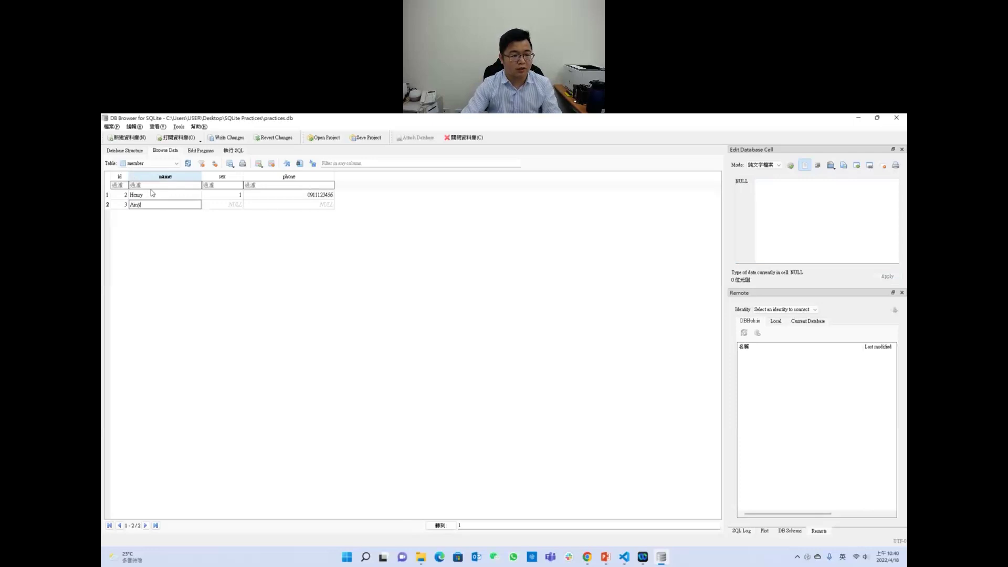
{"action": "key", "text": "Tab"}
{"action": "type", "text": "2"}
{"action": "key", "text": "Tab"}
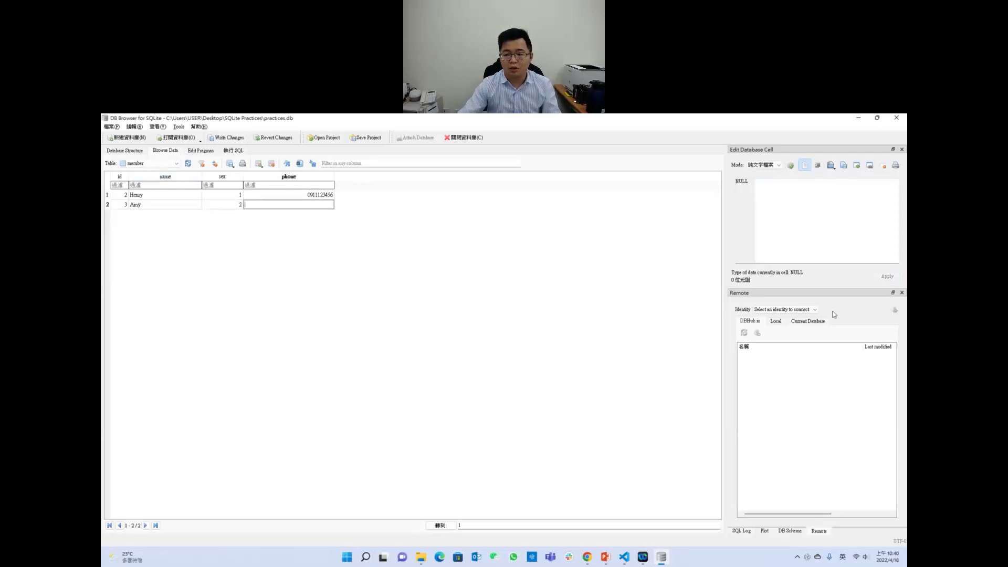
{"action": "left_click", "coordinate": [879, 231]}
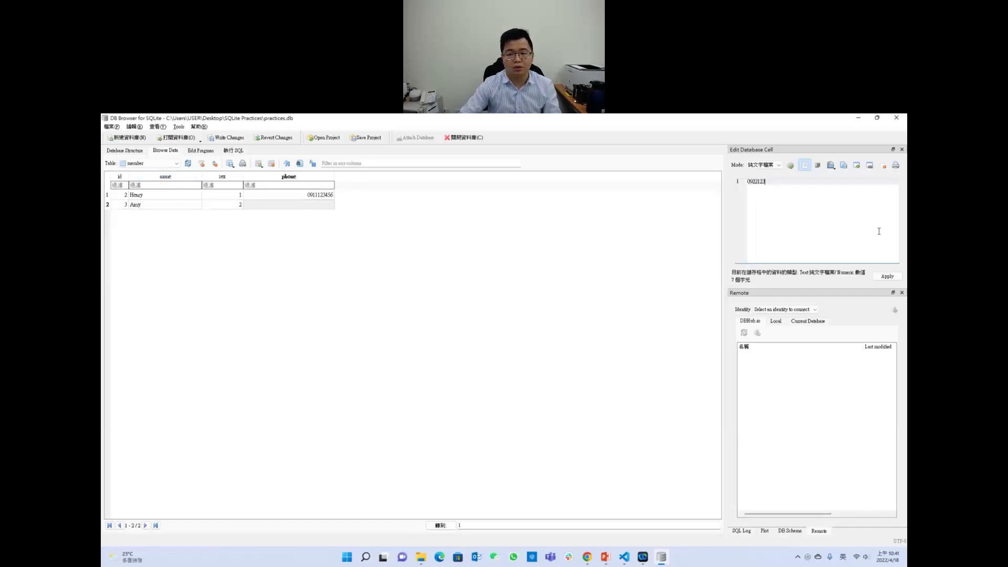
{"action": "key", "text": "Return"}
{"action": "key", "text": "BackSpace"}
{"action": "left_click", "coordinate": [888, 276]}
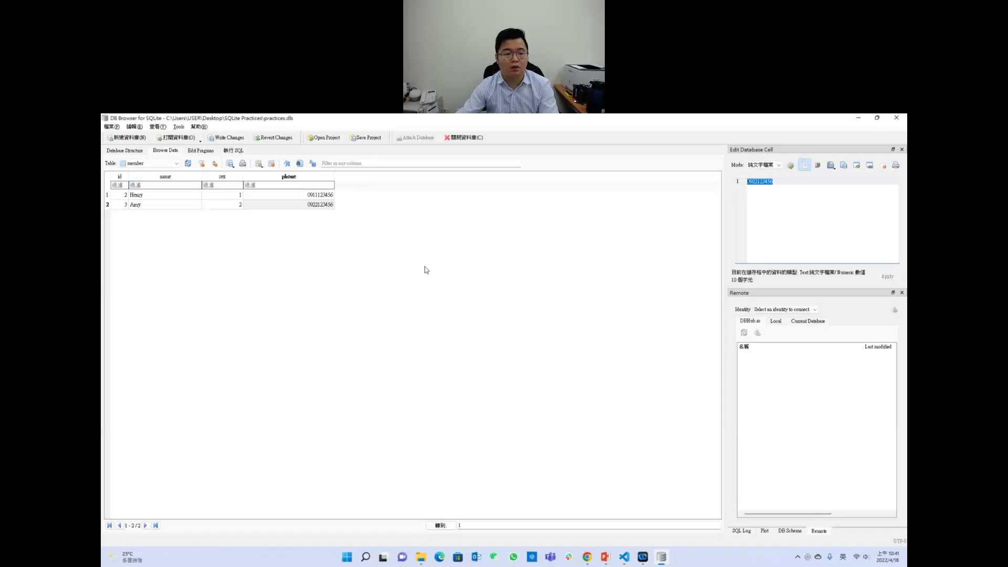
Step: Compare the two records' id values in the grid and the cell editor
{"action": "left_click", "coordinate": [120, 198]}
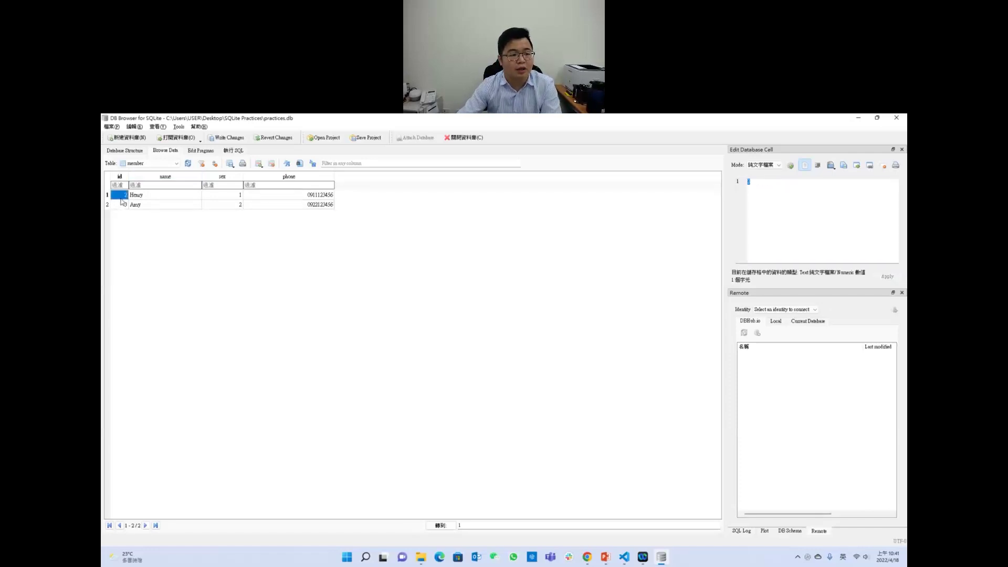
{"action": "left_click", "coordinate": [122, 204]}
{"action": "left_click", "coordinate": [123, 198]}
{"action": "left_click", "coordinate": [125, 205]}
{"action": "left_click", "coordinate": [124, 197]}
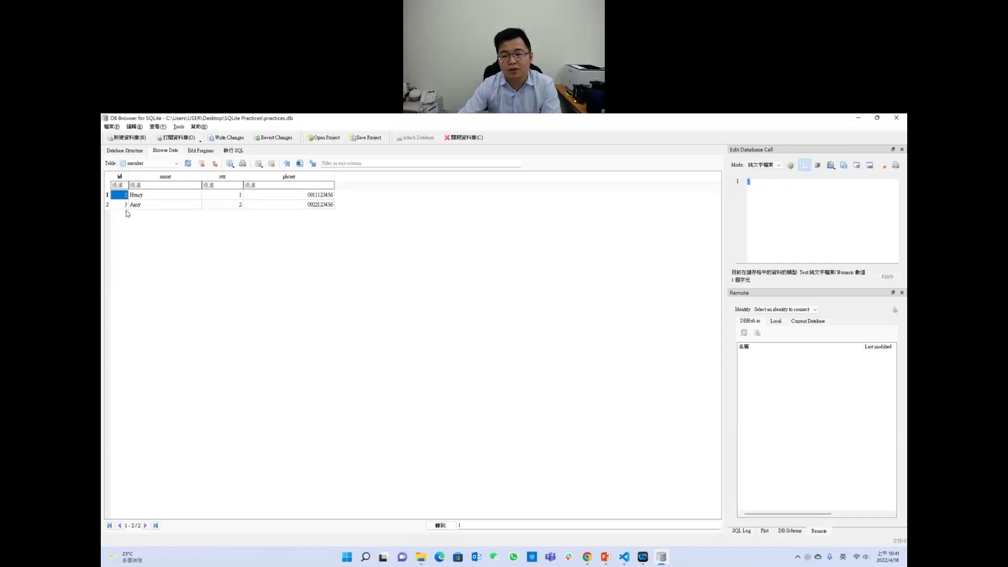
{"action": "left_click", "coordinate": [126, 215]}
{"action": "left_click", "coordinate": [779, 216]}
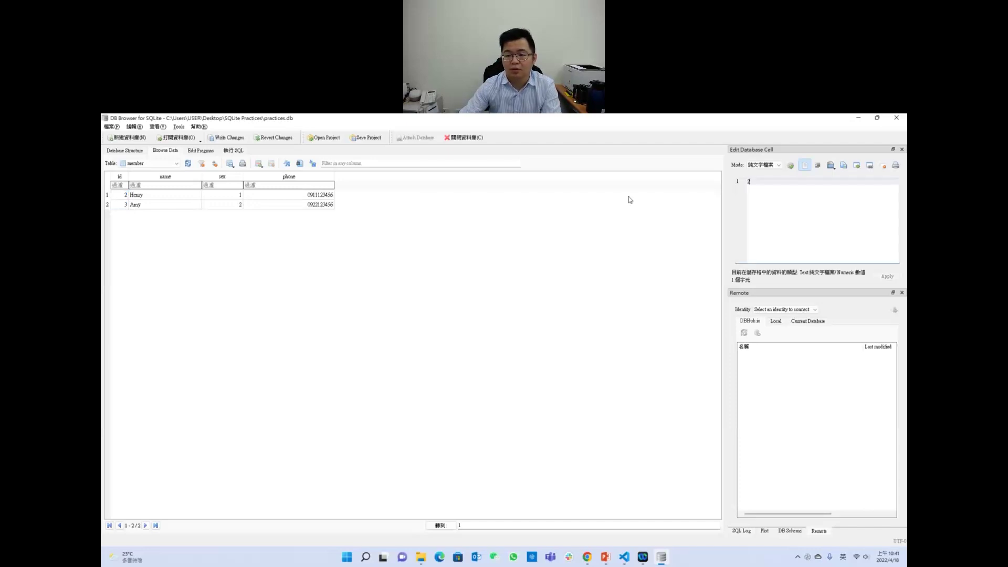
{"action": "left_click", "coordinate": [401, 239]}
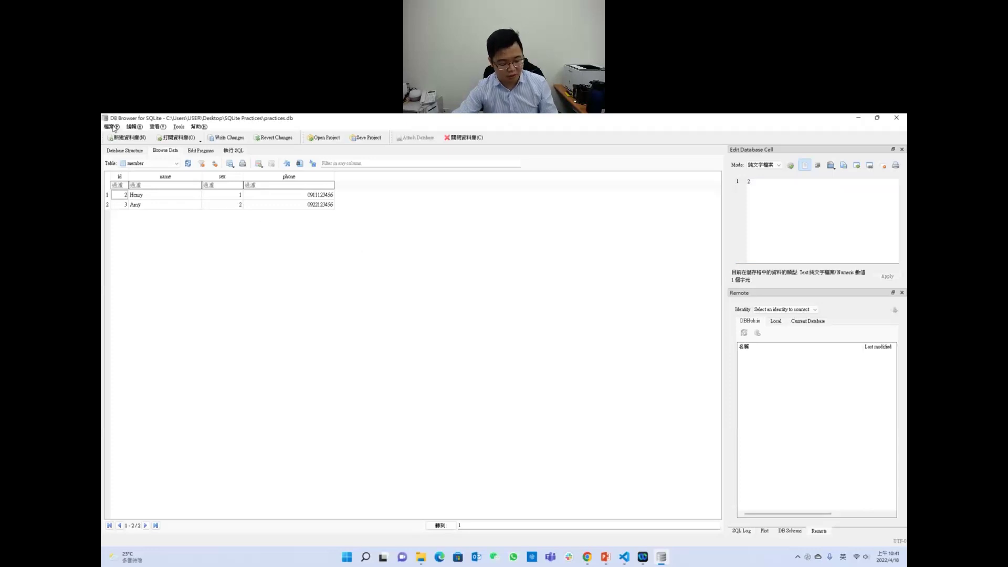
Step: Write the changes to practices.db with Ctrl+S, then cancel saving a project file
{"action": "key", "text": "ctrl+s"}
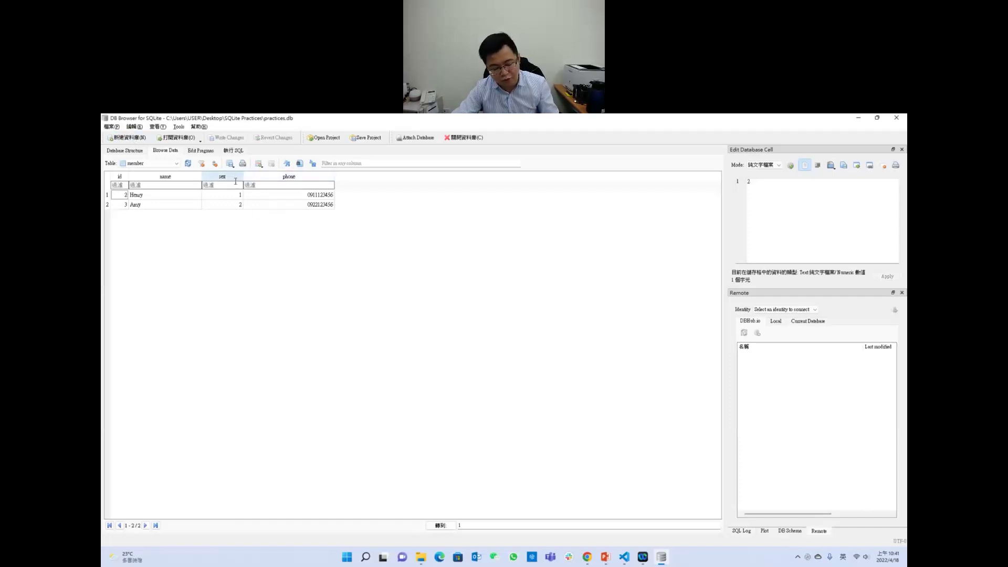
{"action": "left_click", "coordinate": [111, 126]}
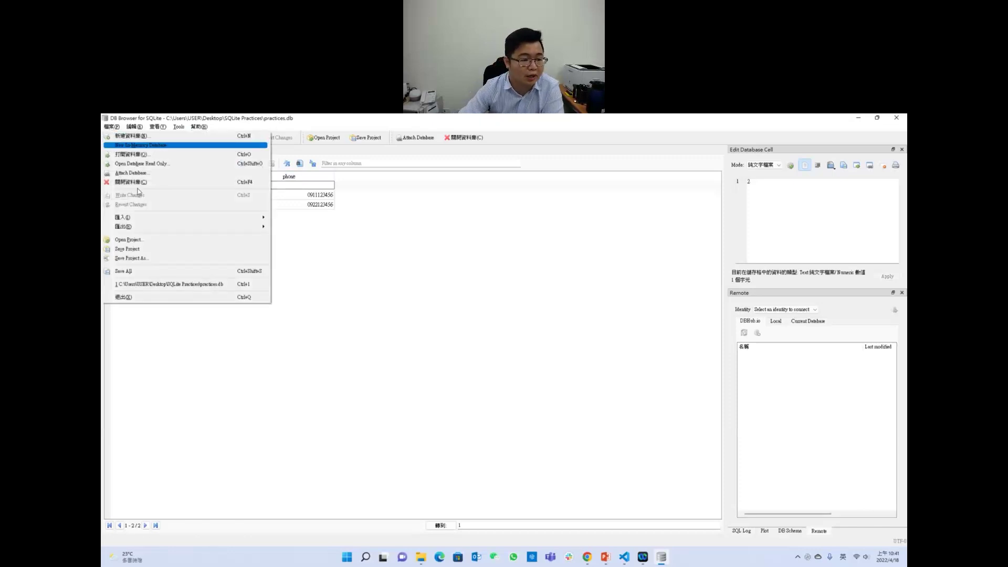
{"action": "left_click", "coordinate": [148, 250]}
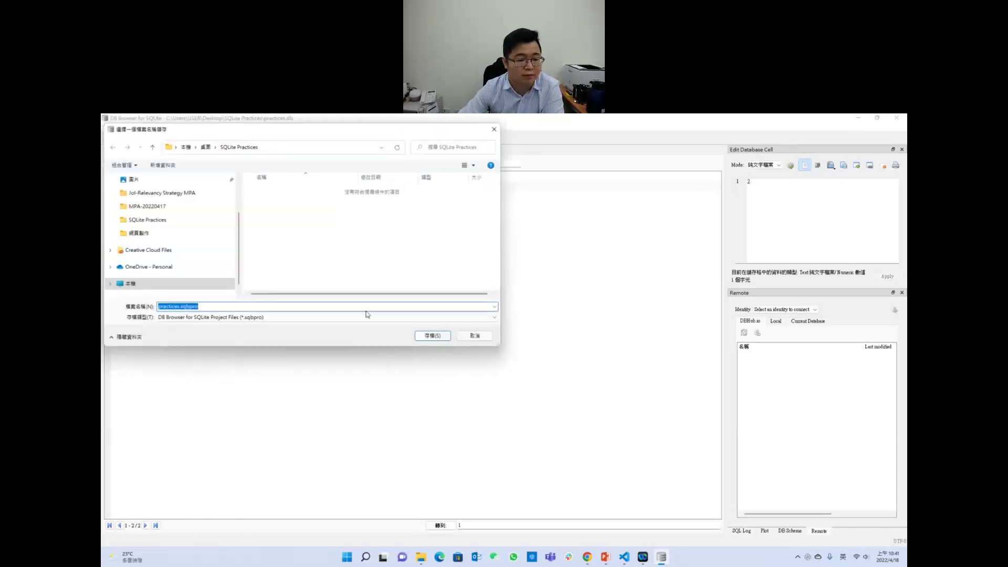
{"action": "left_click", "coordinate": [475, 336]}
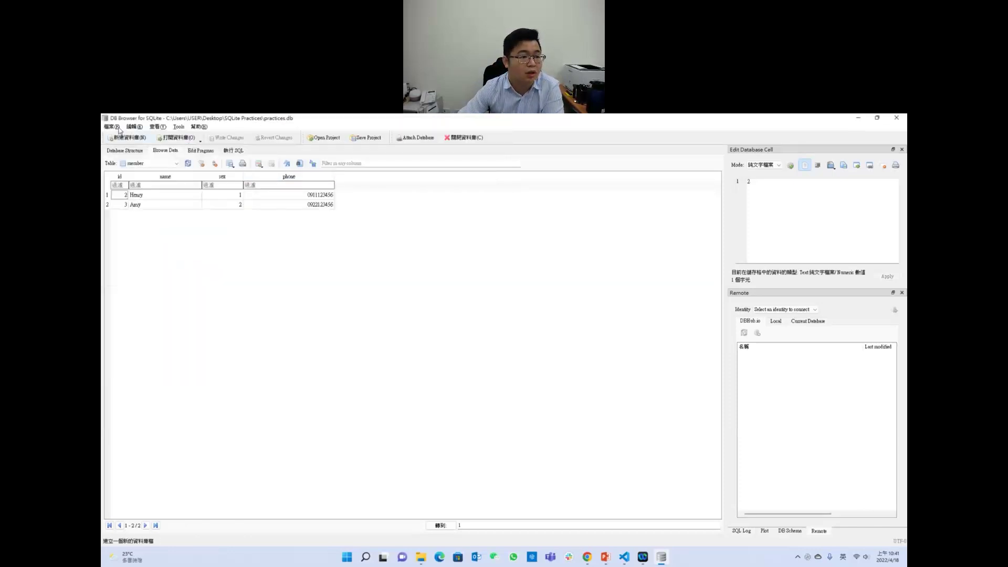
Step: Reopen the File menu and close it without choosing anything
{"action": "left_click", "coordinate": [111, 127]}
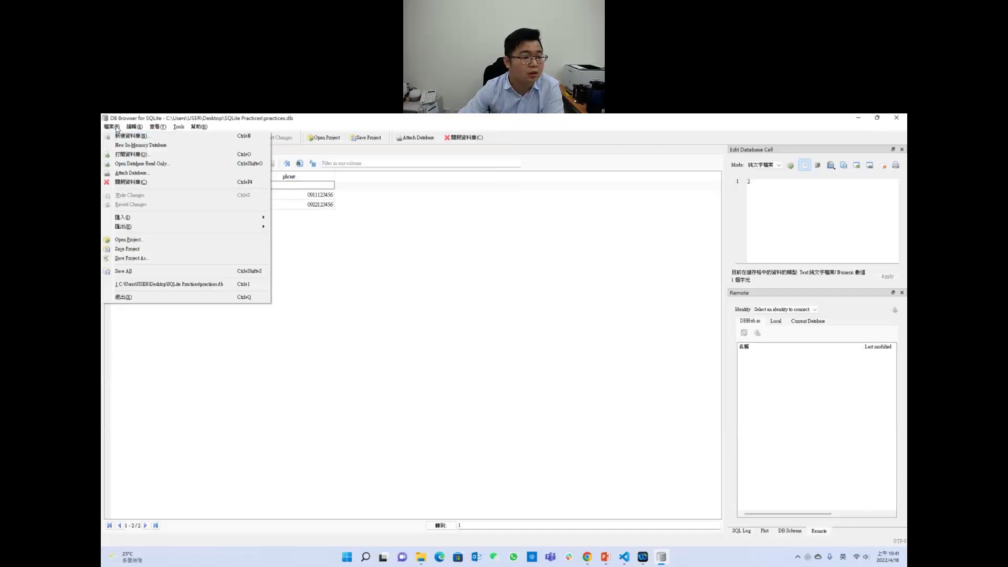
{"action": "left_click", "coordinate": [161, 271]}
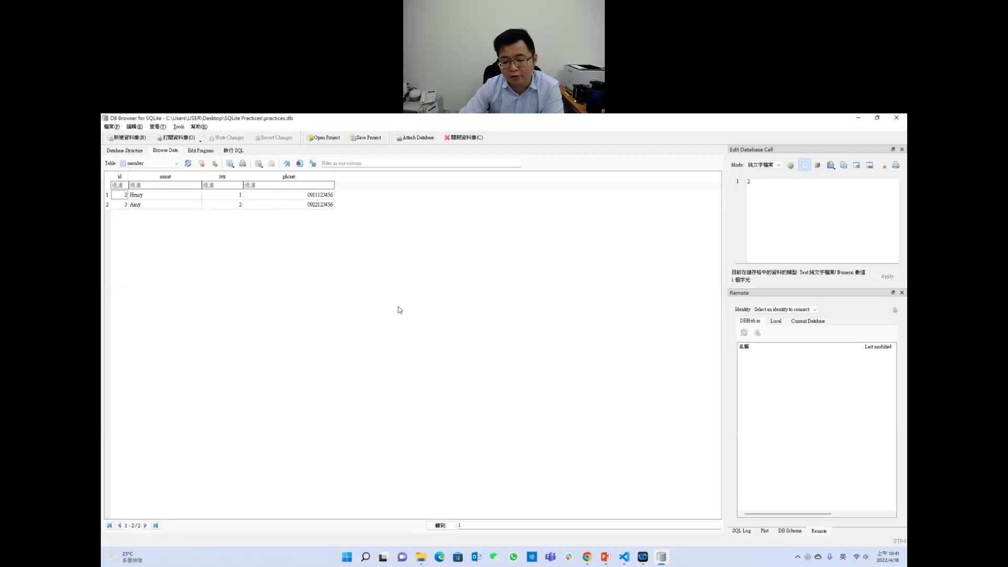
{"action": "left_click", "coordinate": [258, 183]}
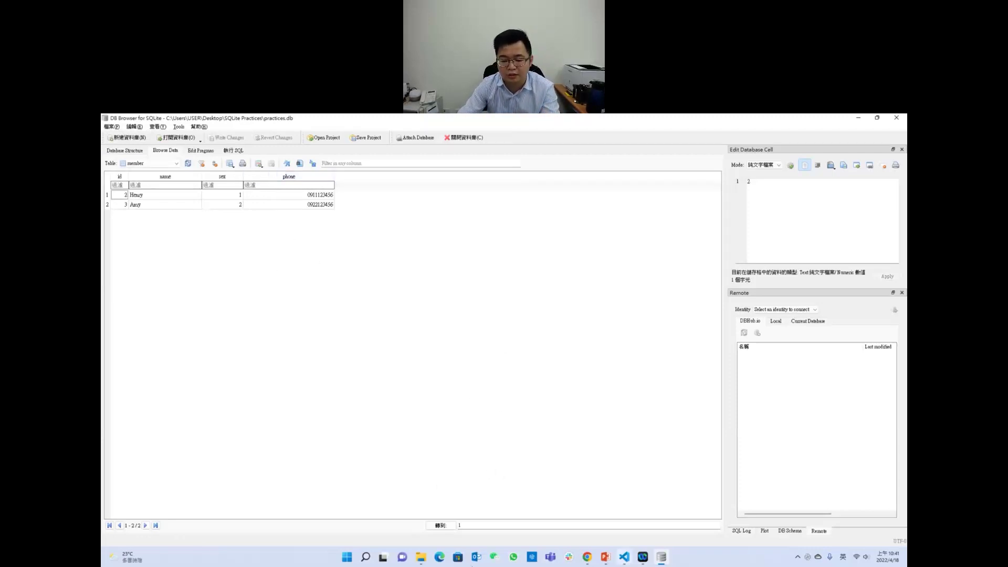
{"action": "left_click", "coordinate": [422, 558]}
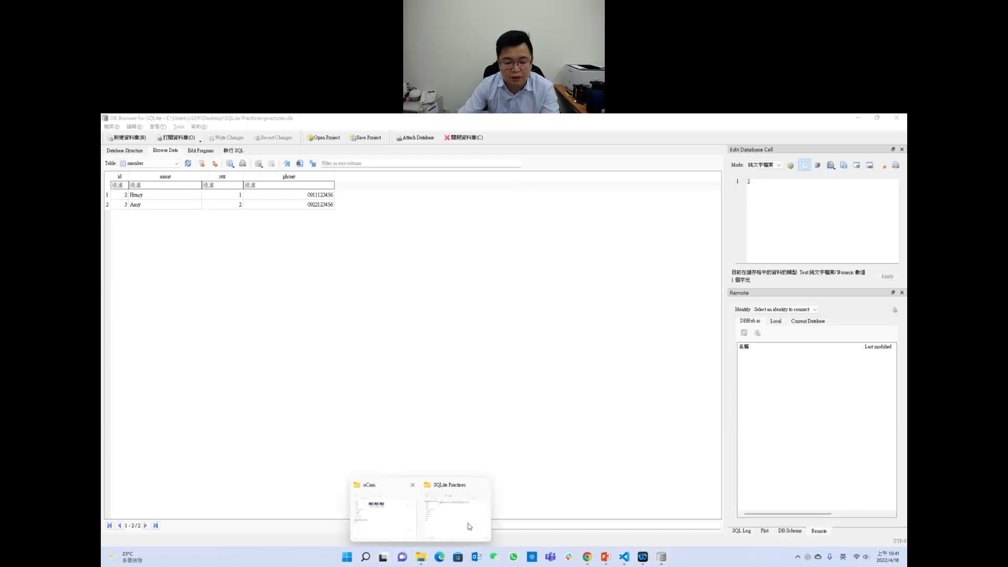
{"action": "left_click", "coordinate": [467, 524]}
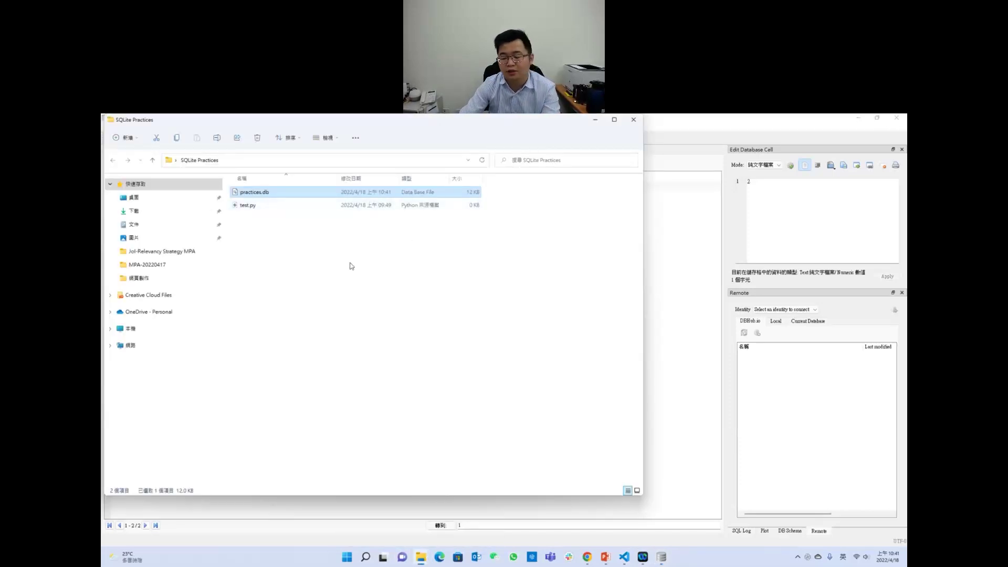
{"action": "left_click", "coordinate": [697, 383]}
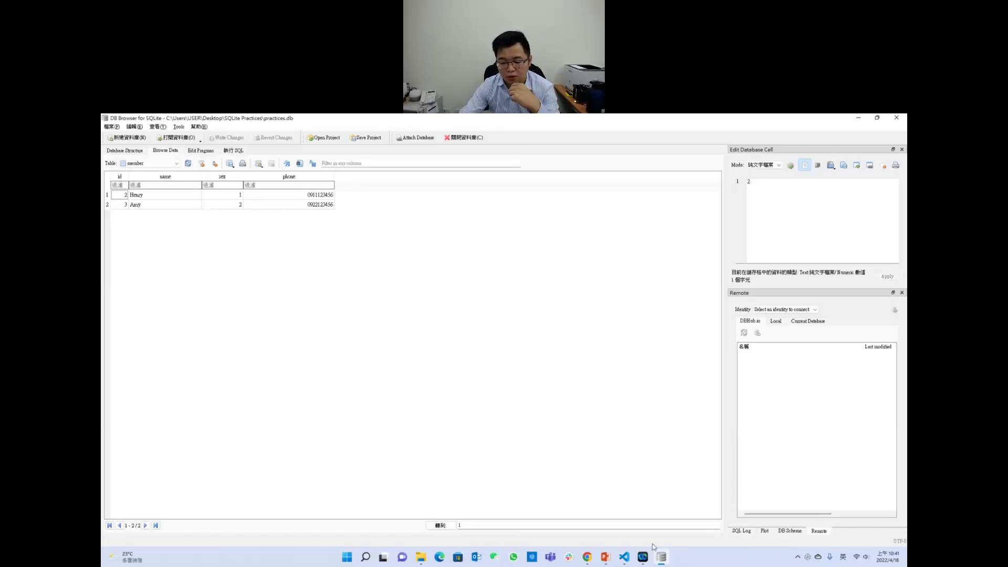
{"action": "mouse_move", "coordinate": [625, 563]}
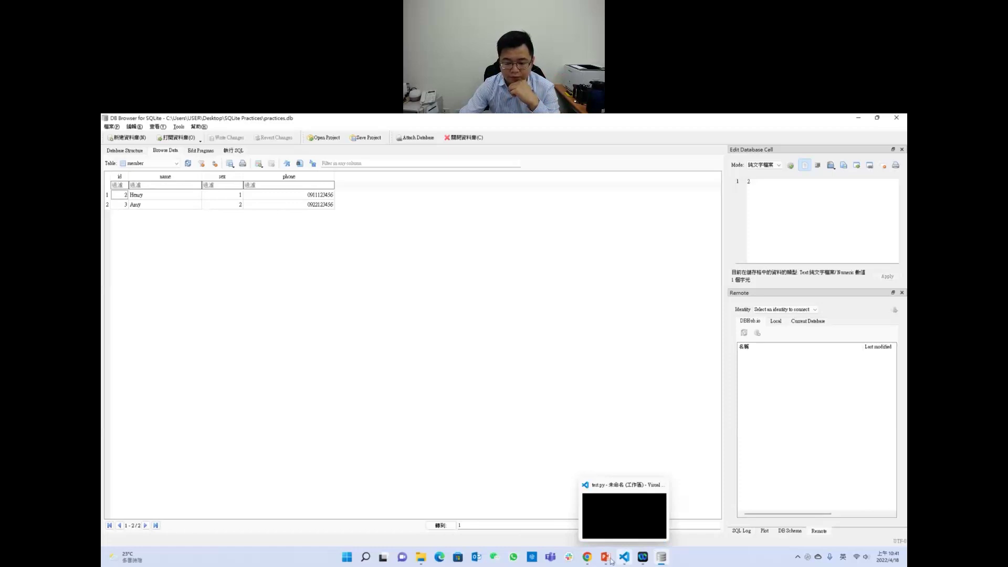
Step: Bring PowerPoint forward and present slide 20, 'SQLite', as a full-screen slideshow
{"action": "left_click", "coordinate": [610, 561]}
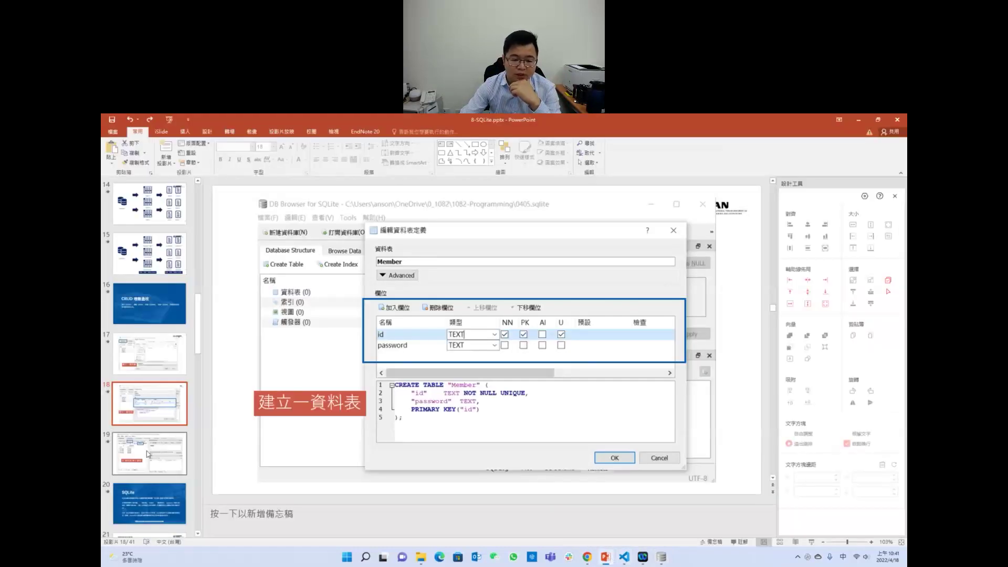
{"action": "left_click", "coordinate": [149, 447]}
{"action": "left_click", "coordinate": [140, 495]}
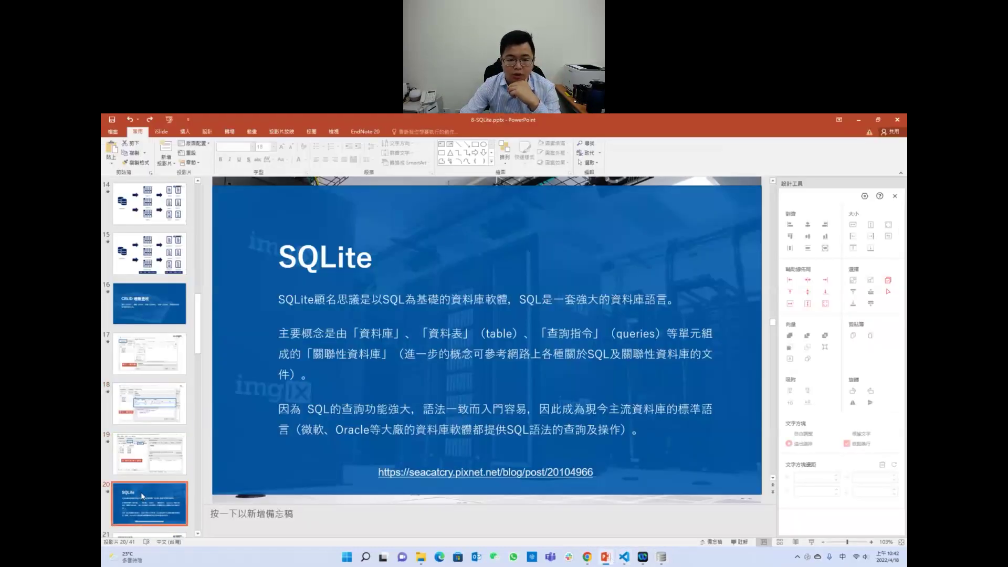
{"action": "left_click", "coordinate": [811, 542]}
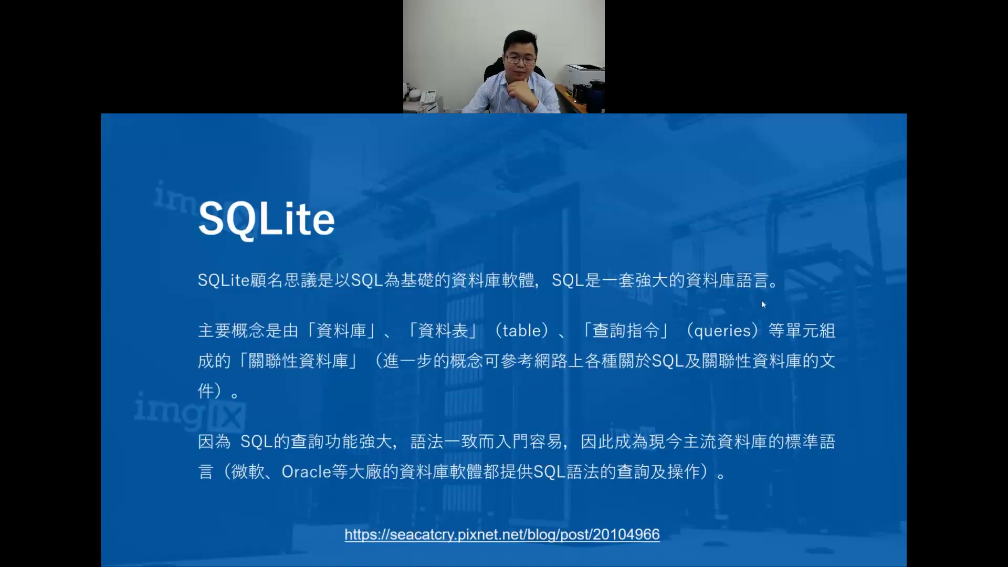